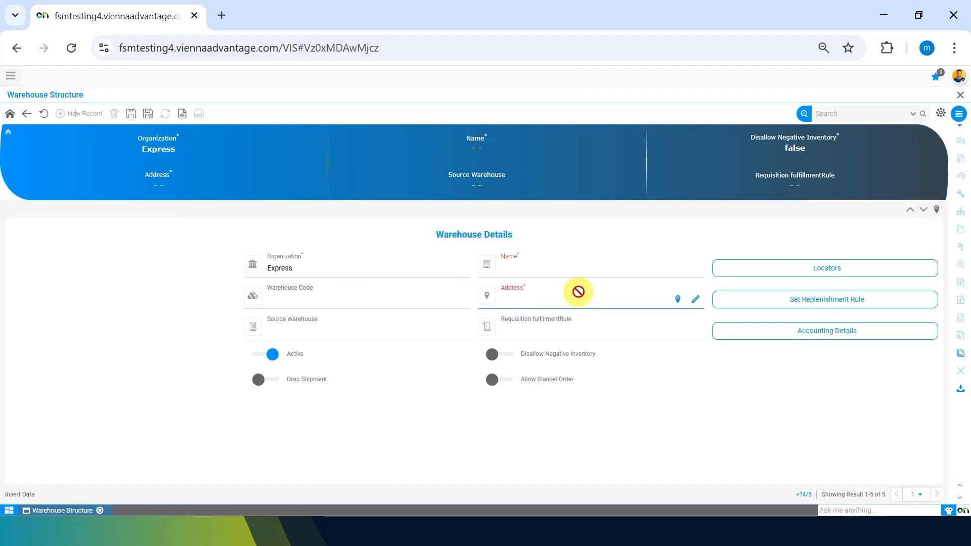
Step: Examine the new warehouse record's name, code and address fields and Requisition fulfillmentRule options, and discard the unsaved record
click(596, 269)
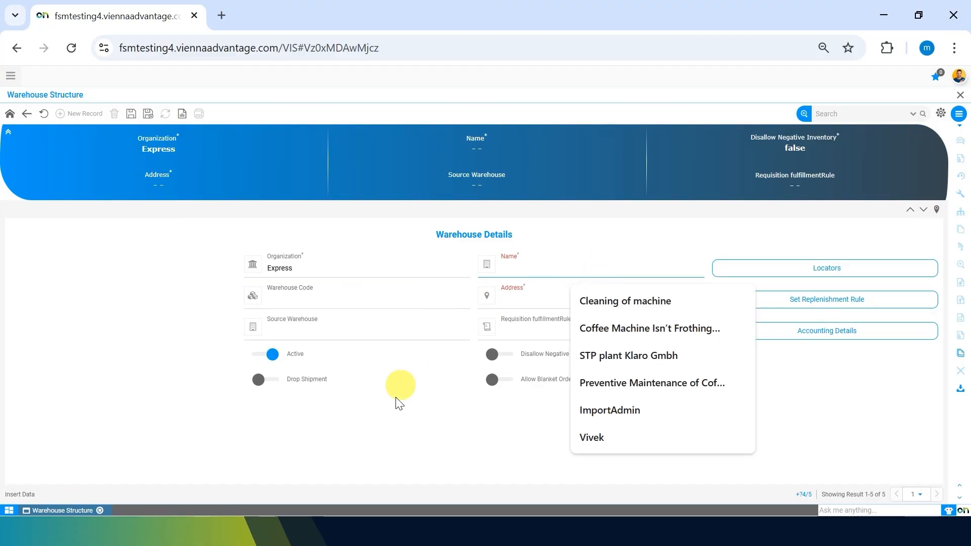
drag(387, 423, 427, 306)
click(427, 305)
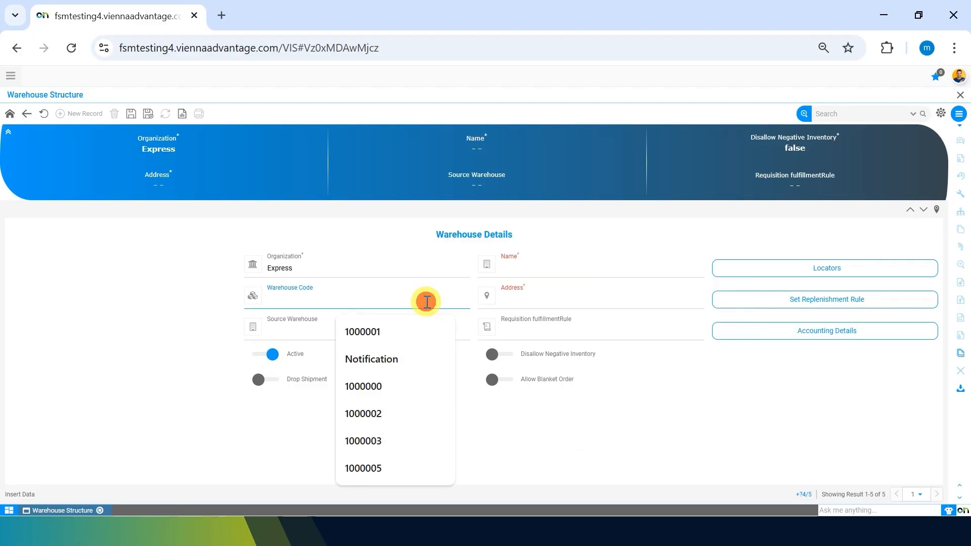
click(569, 450)
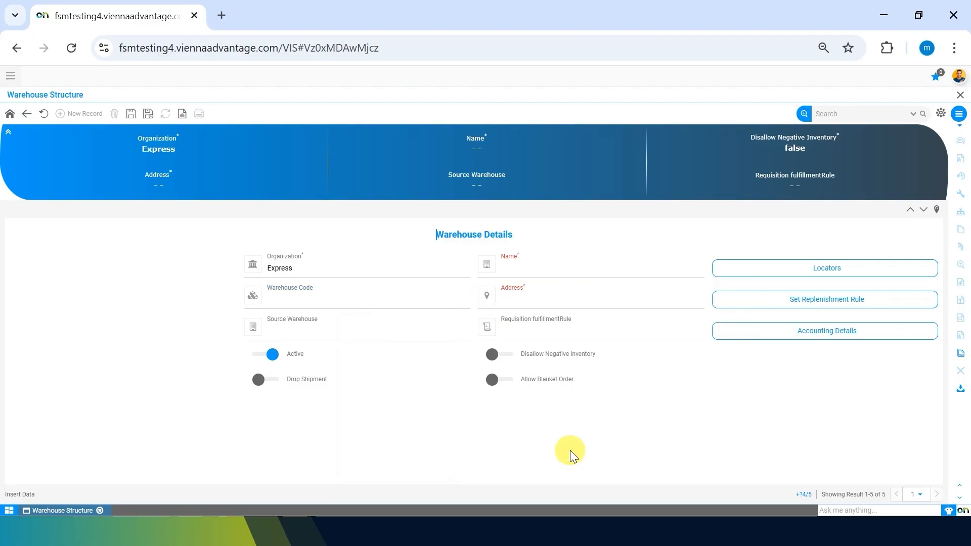
mouse_move(701, 299)
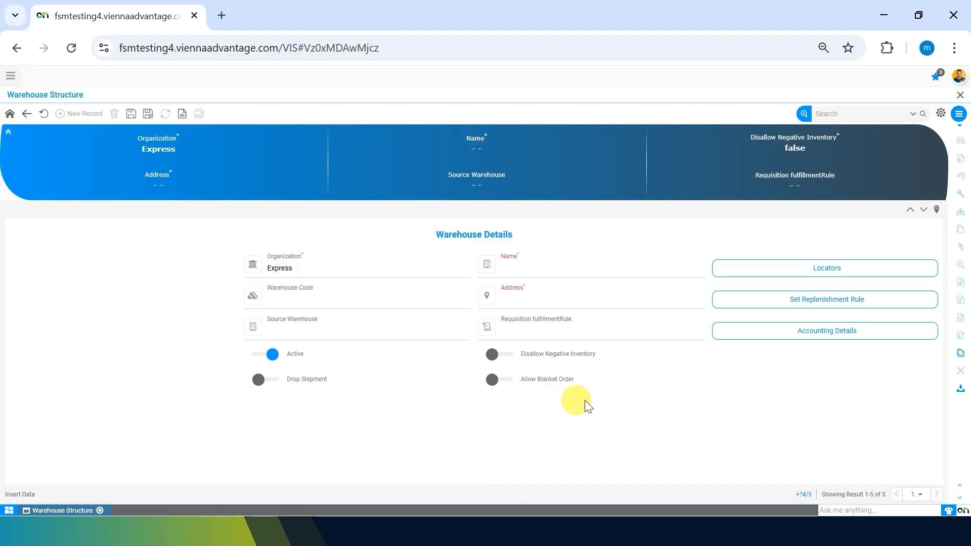
click(655, 323)
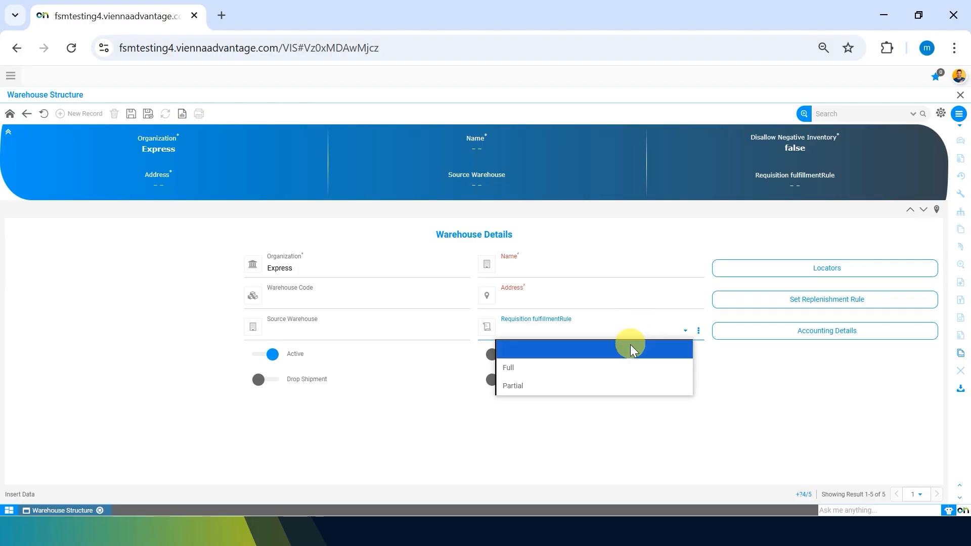
click(678, 361)
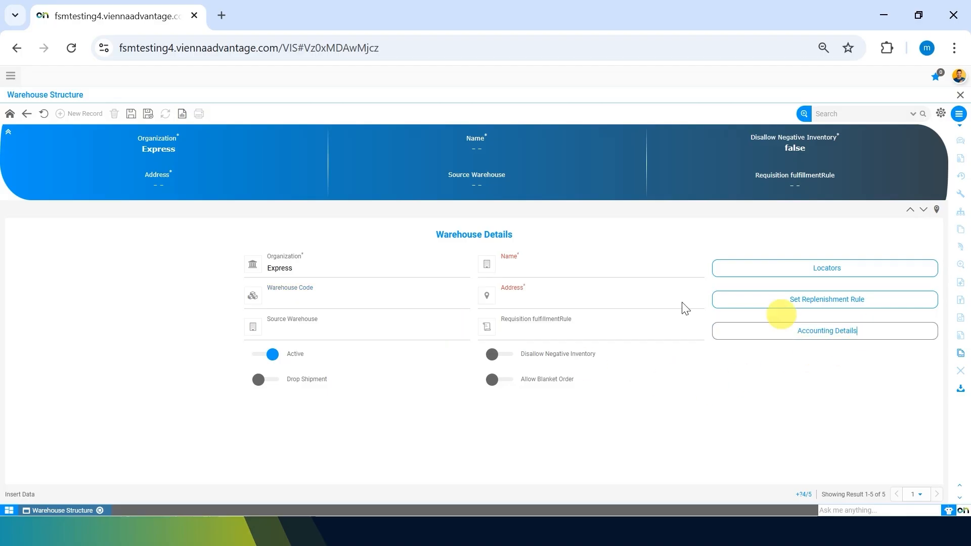
click(44, 113)
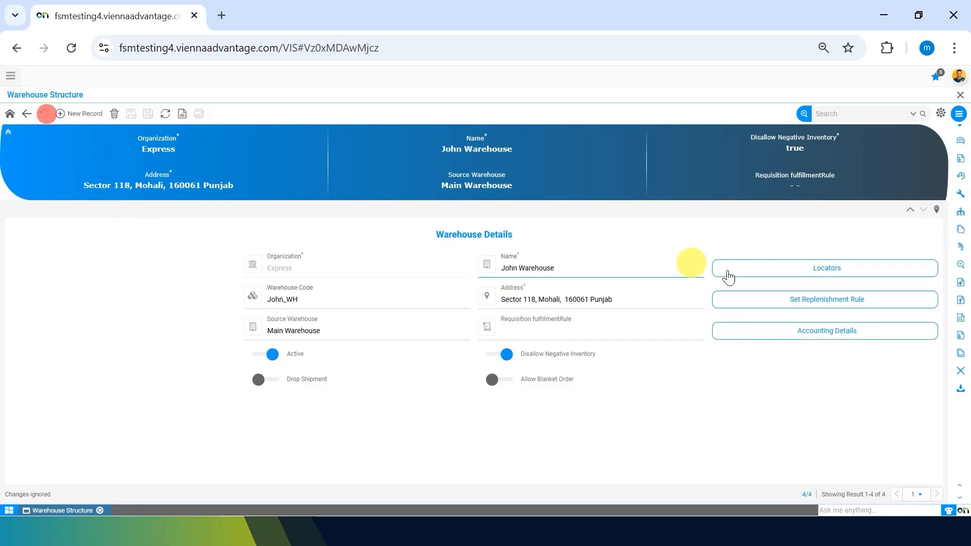
Step: Open locator 1000000 from the current warehouse's list of locators
click(832, 269)
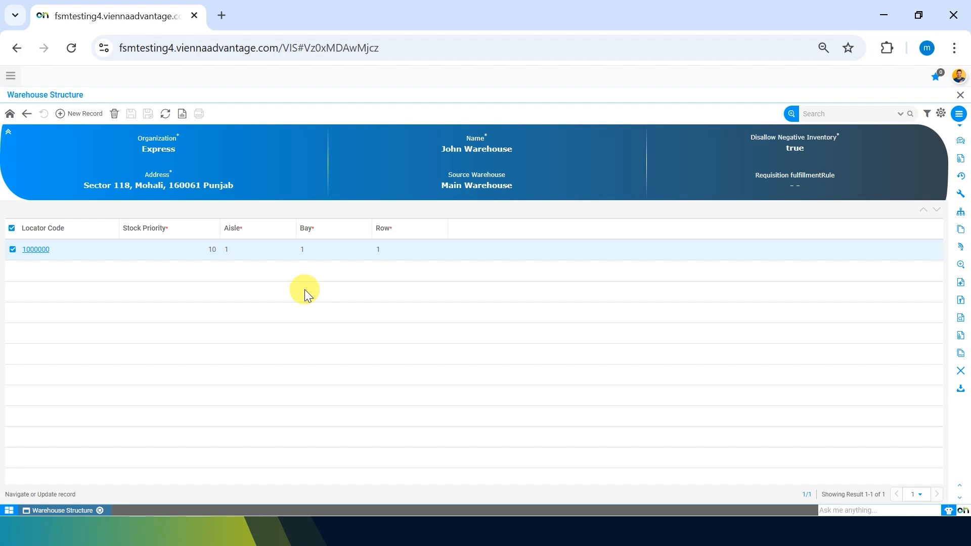
click(18, 252)
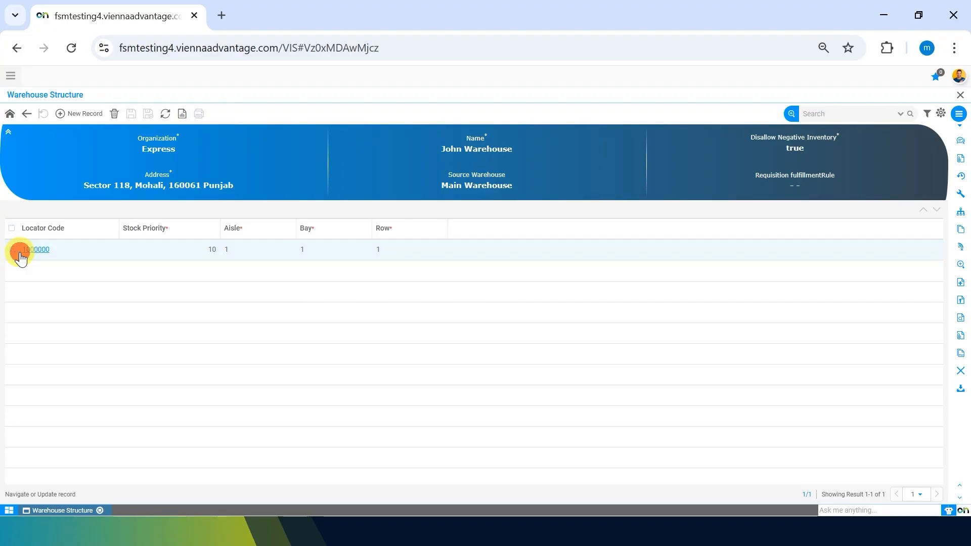
click(21, 253)
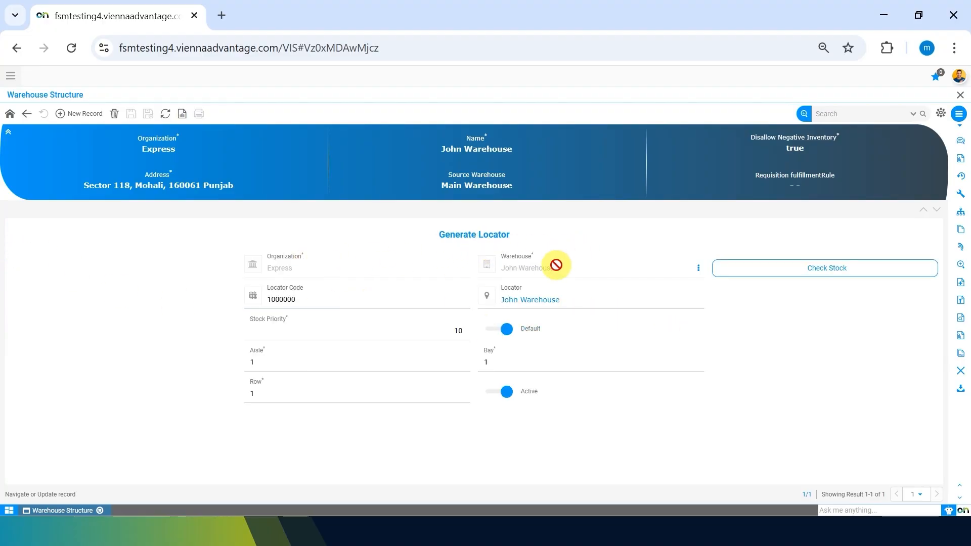
Step: Review the locator's code, stock priority, default setting, aisle and row fields
double_click(330, 299)
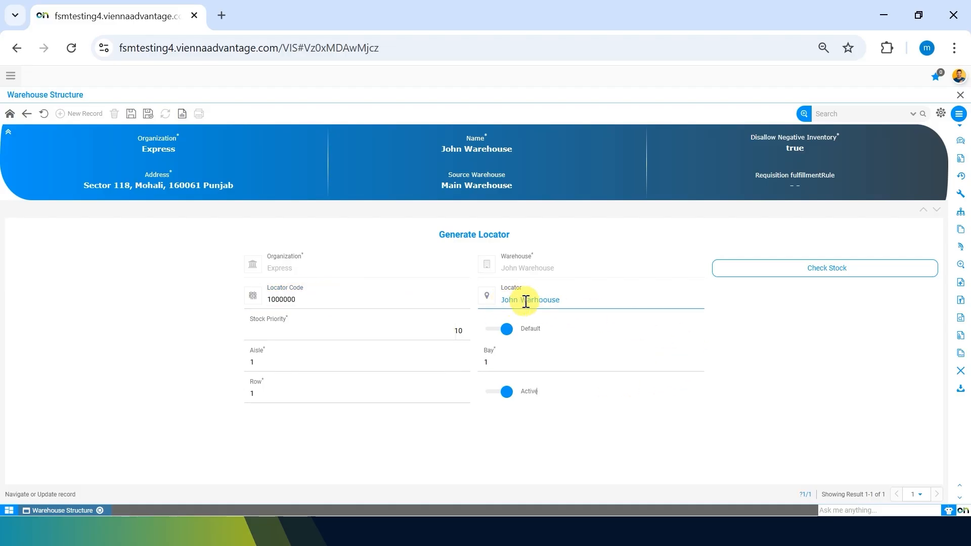
click(338, 328)
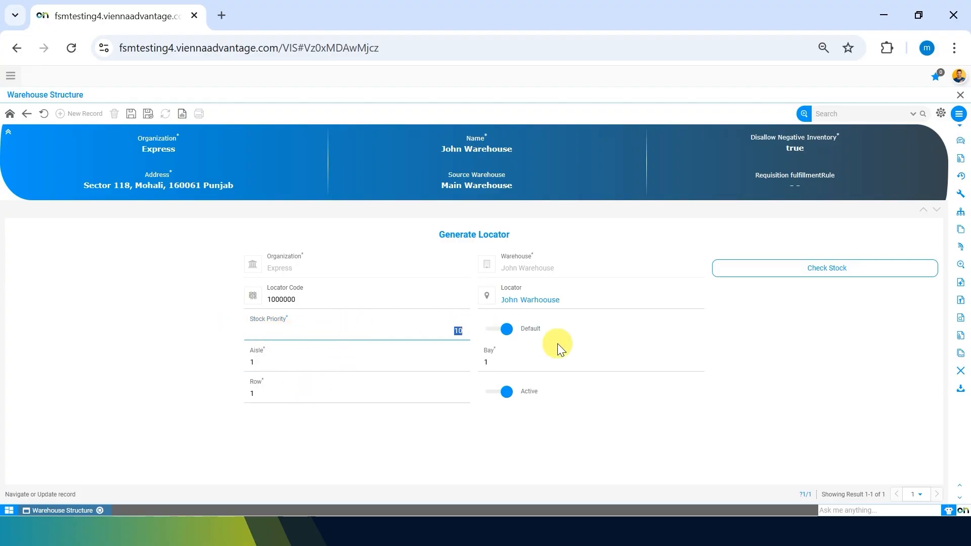
click(526, 335)
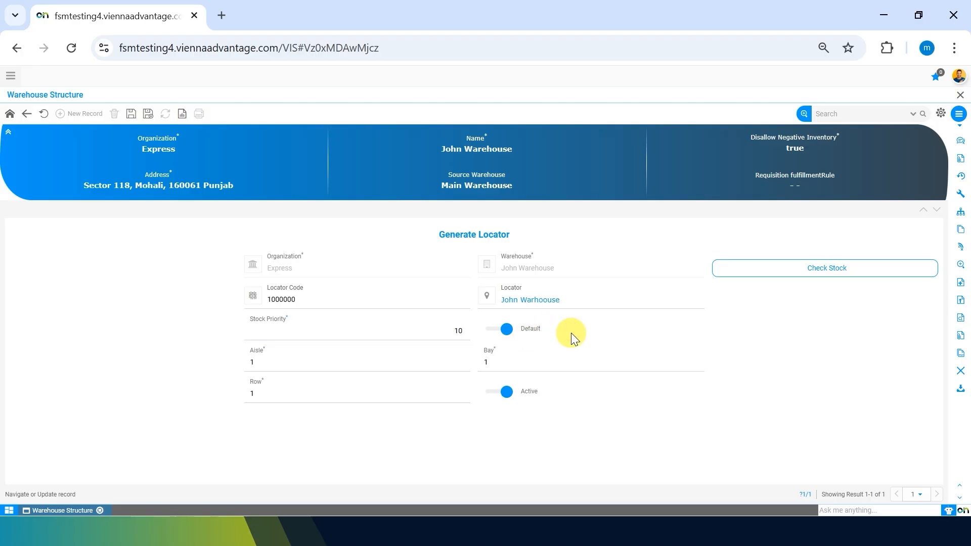
click(366, 362)
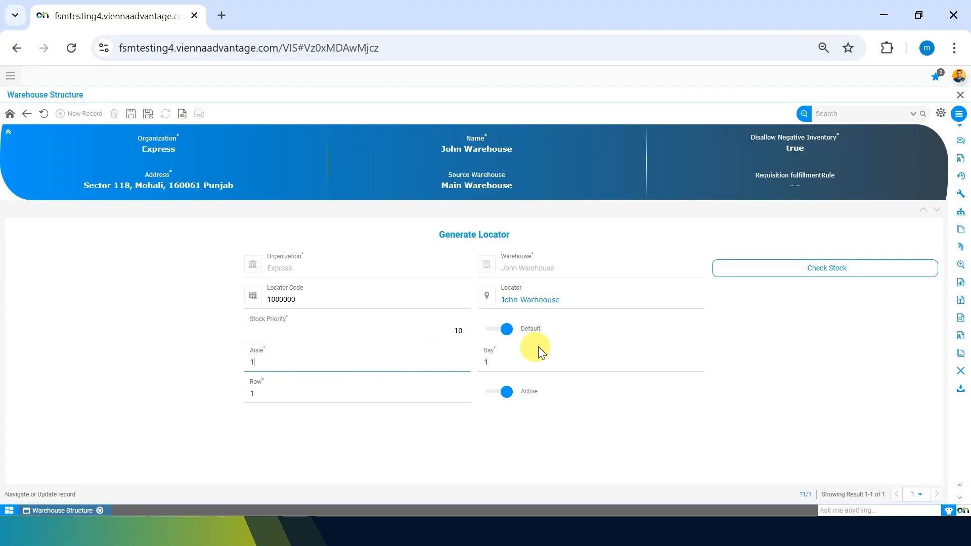
click(247, 393)
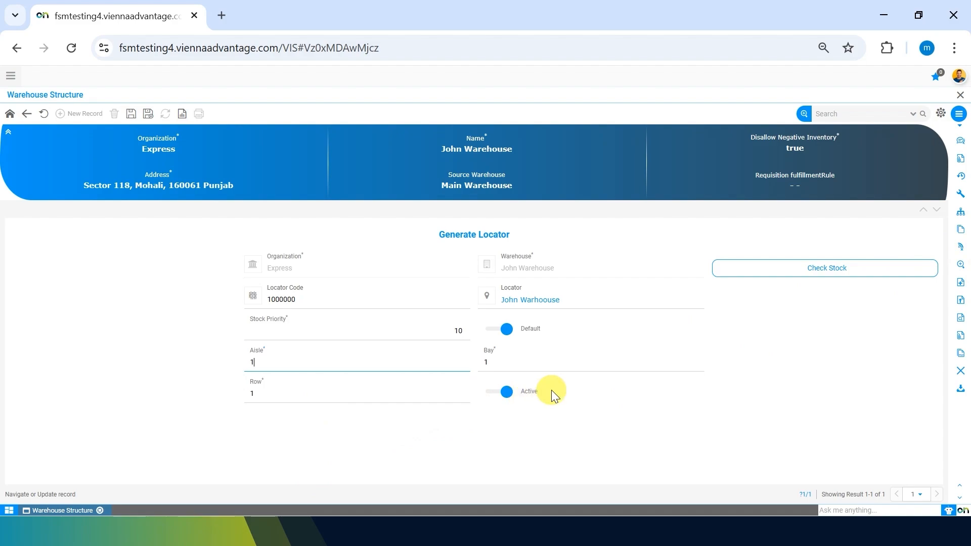
Step: Check the stock held at the locator by looking through its products and on-hand quantities
click(864, 266)
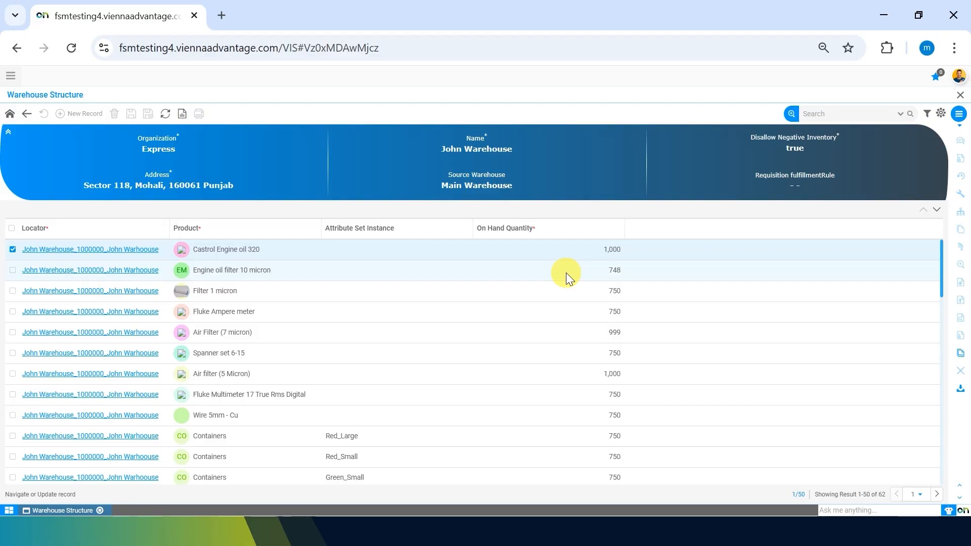
scroll(565, 272, down, 15)
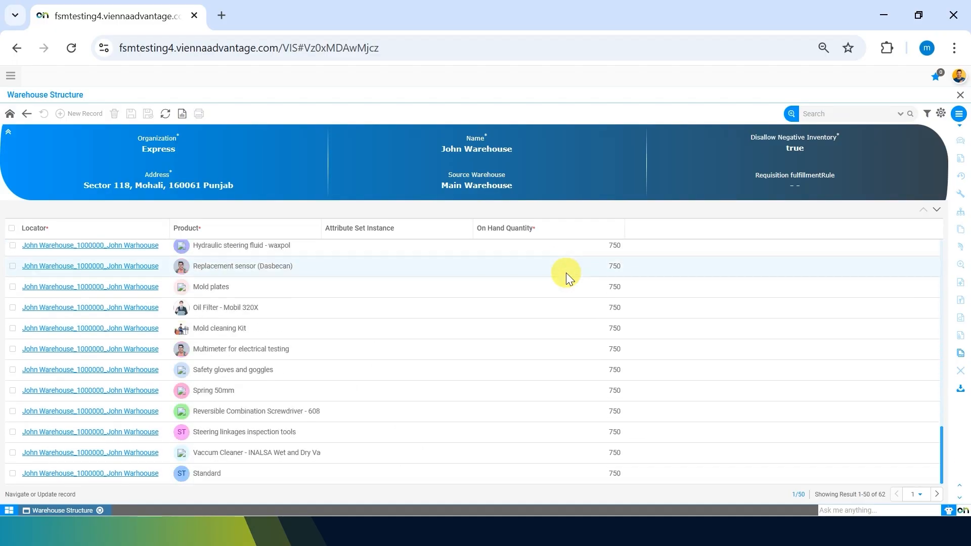
scroll(566, 272, up, 2)
scroll(566, 272, up, 12)
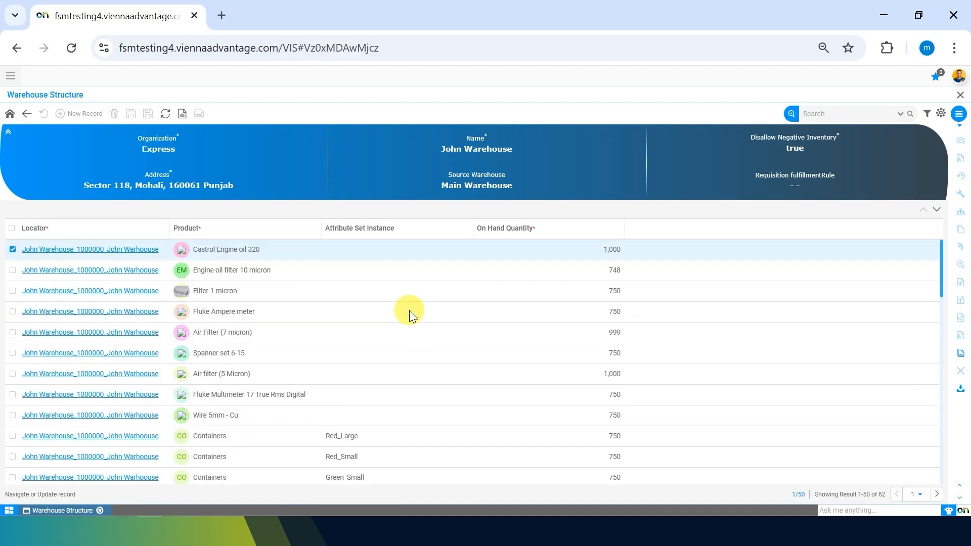
click(56, 249)
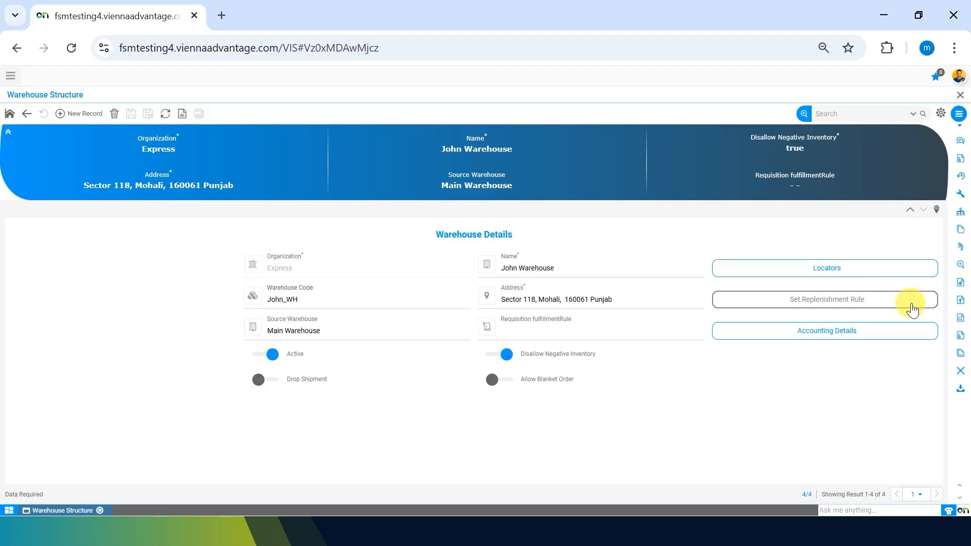
Step: Start a replenishment rule for the warehouse with type Reorder below Minimum Level, discard it and return to the warehouse details
click(910, 304)
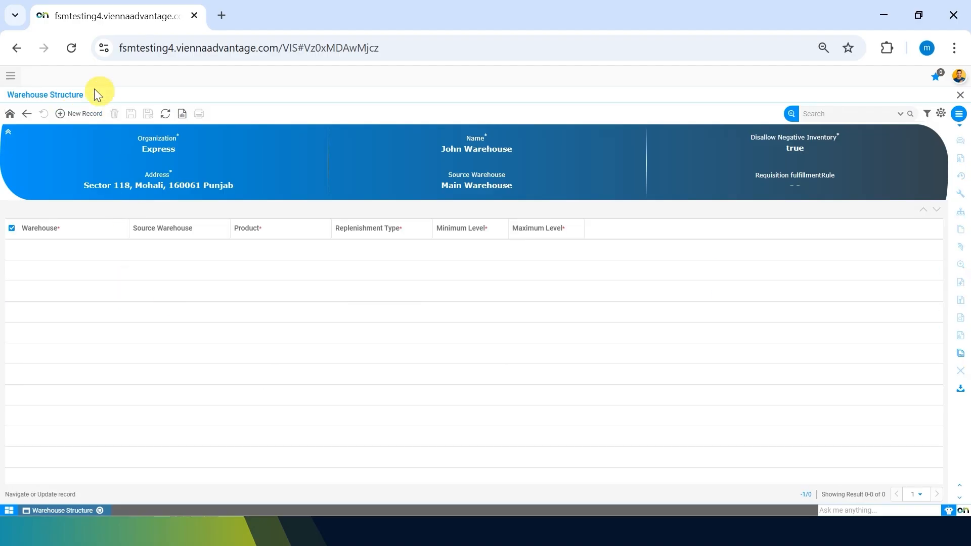
click(85, 113)
click(368, 362)
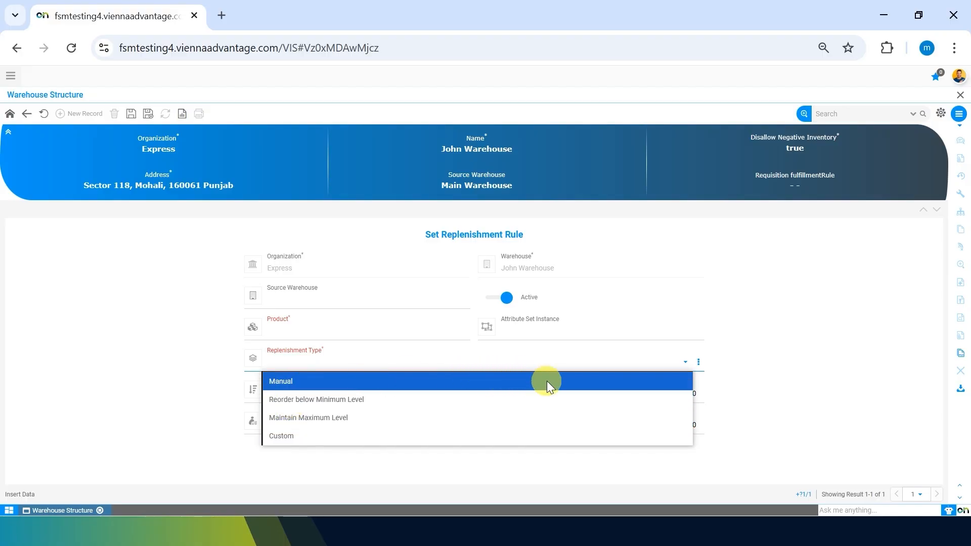
click(473, 395)
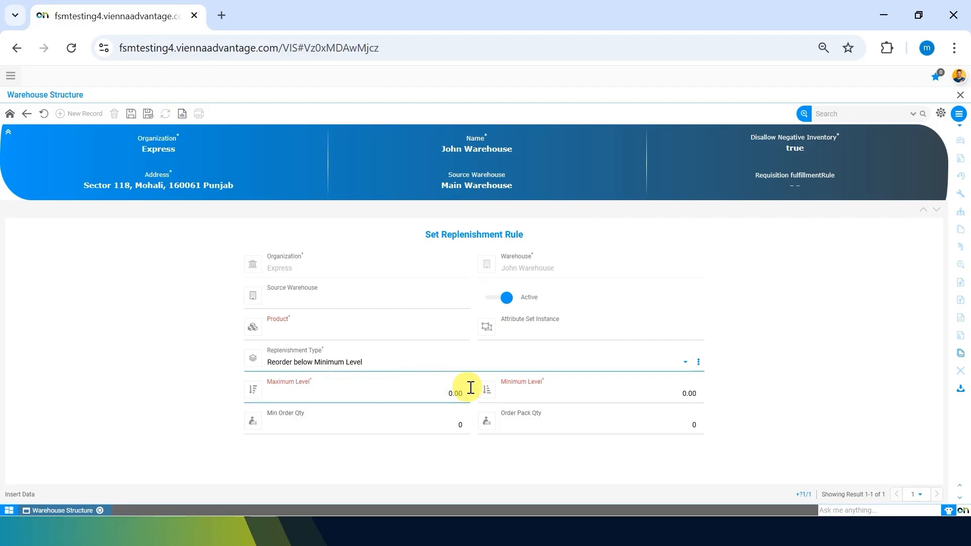
click(536, 390)
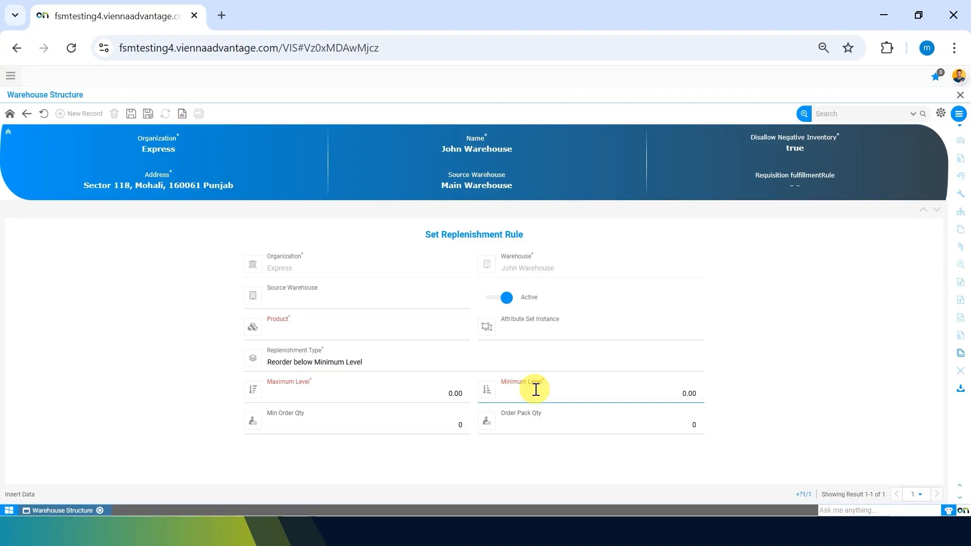
click(44, 115)
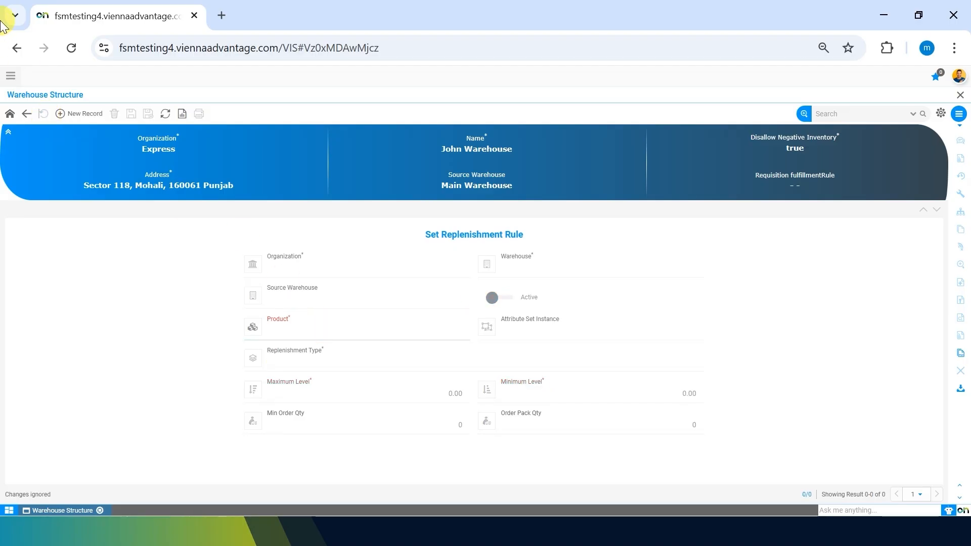
click(25, 114)
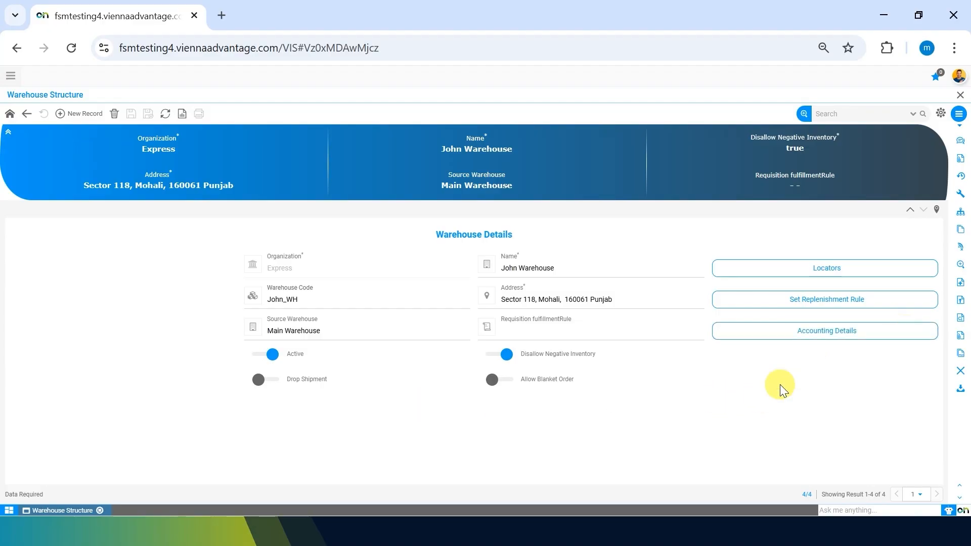
Step: Close Warehouse Structure, search the application for "product" and open Product Master
click(100, 511)
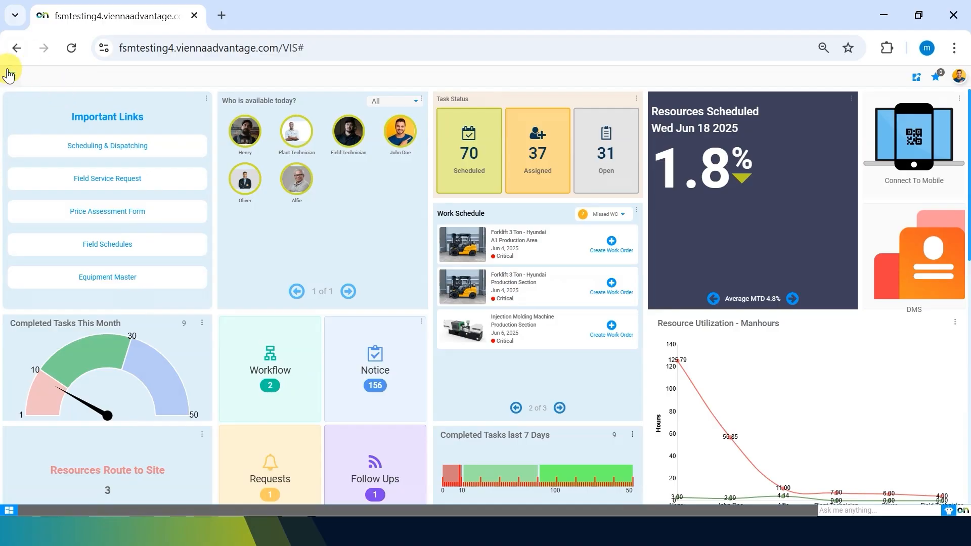
click(9, 75)
text(product)
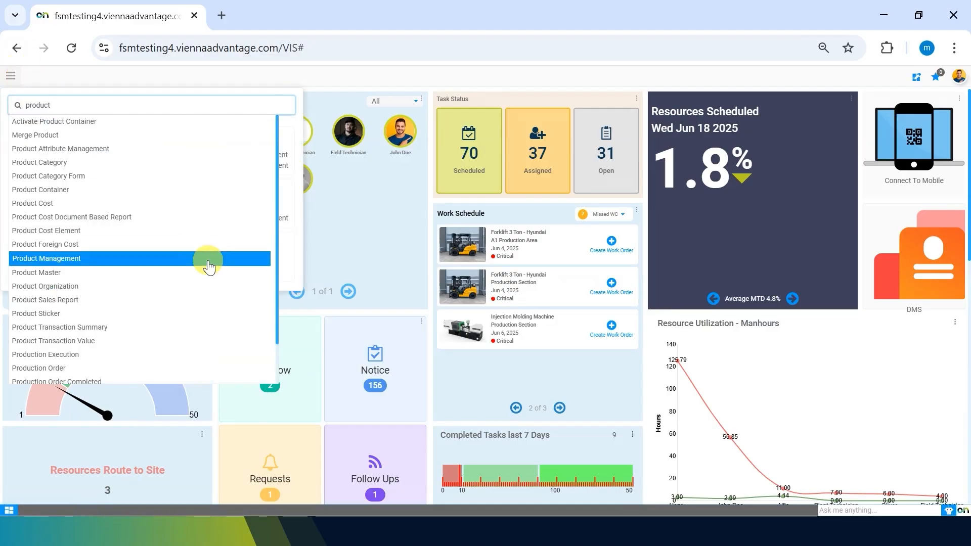
click(168, 273)
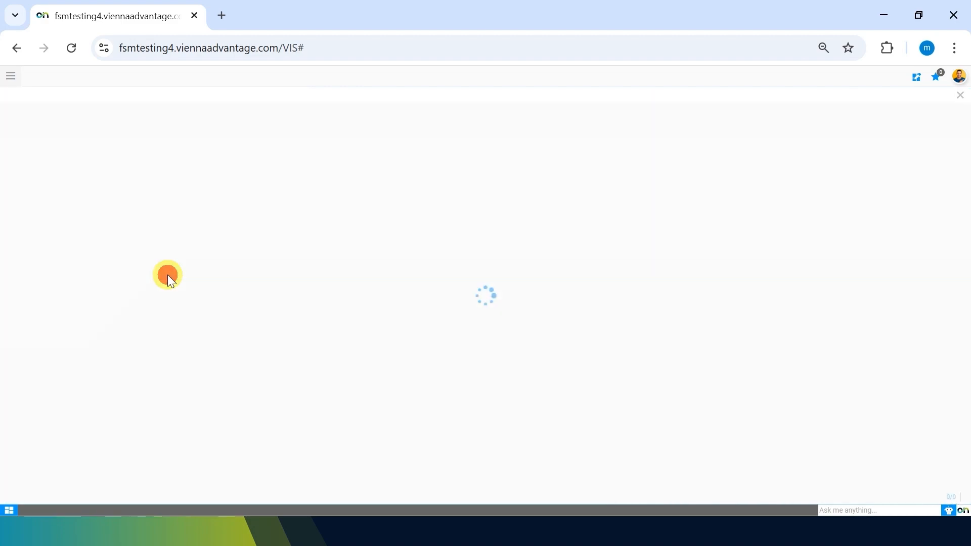
Step: Look over the Product Master dashboard, switch to the product records and start a new product record
scroll(569, 399, down, 2)
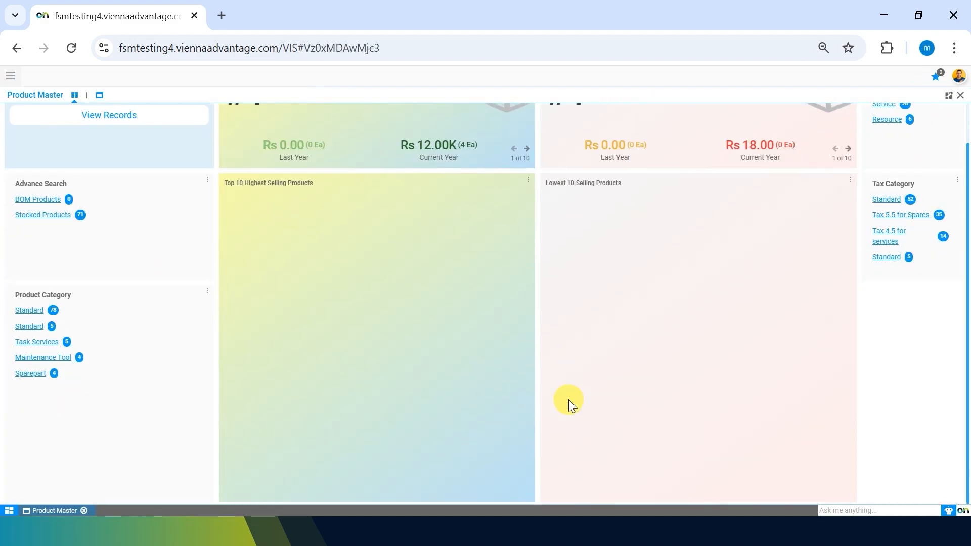
scroll(566, 379, up, 2)
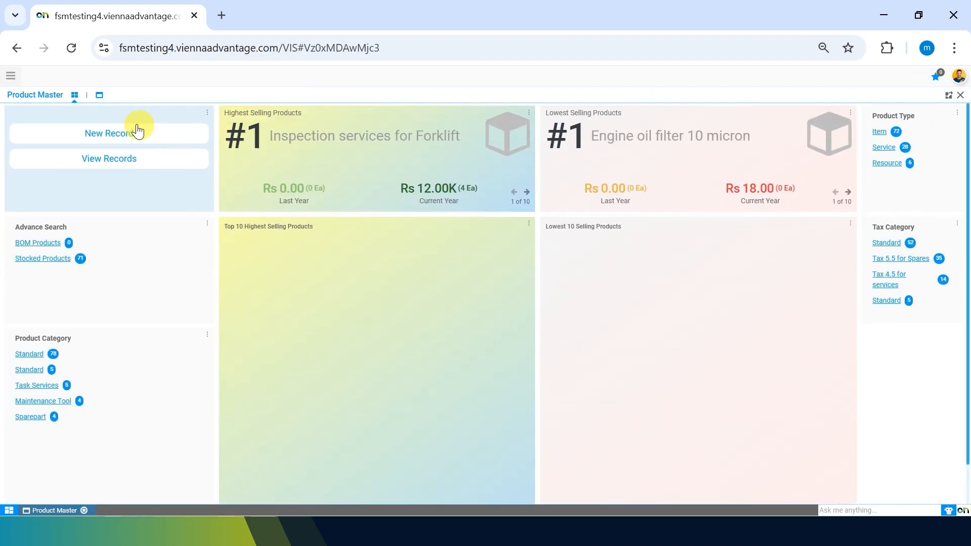
click(98, 96)
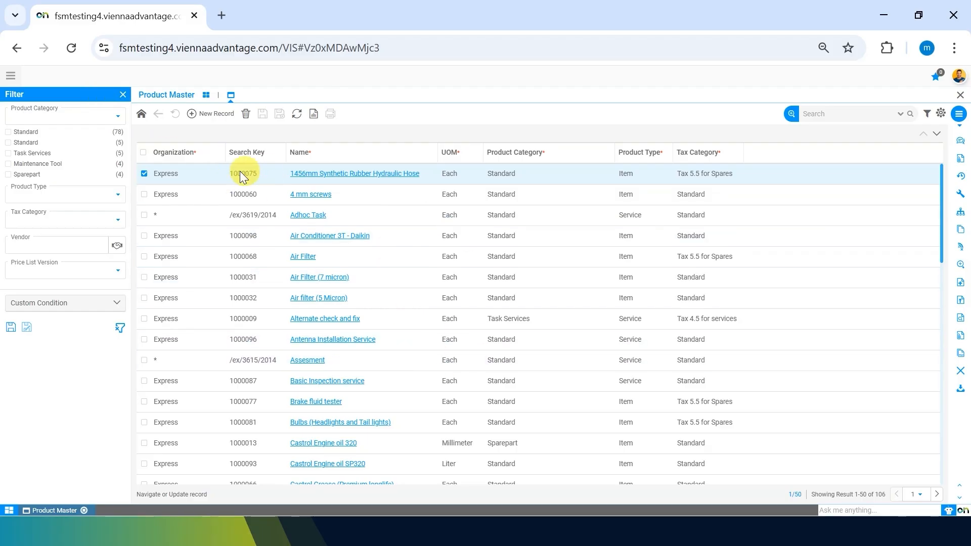
click(217, 118)
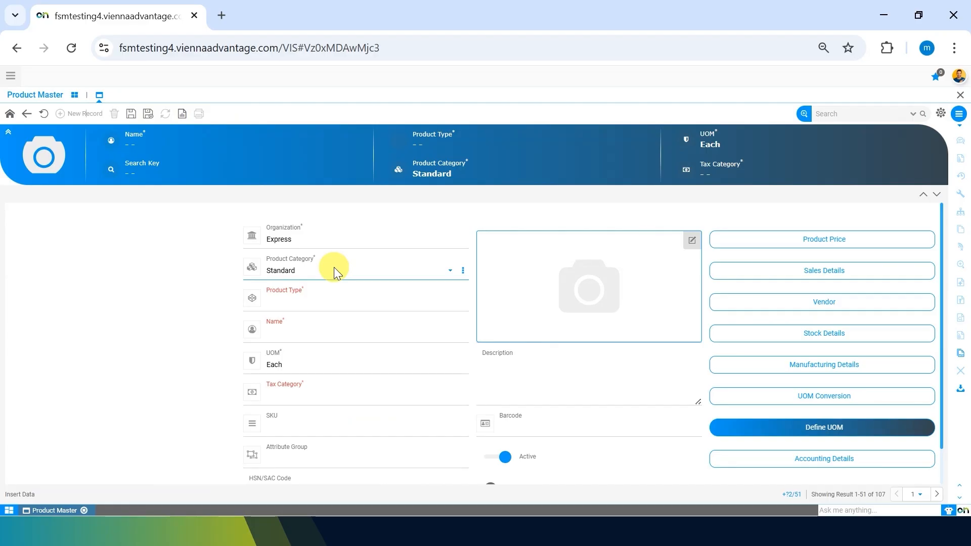
Step: Review the product category options, keep Standard, and set the new product's type to Resource
click(334, 267)
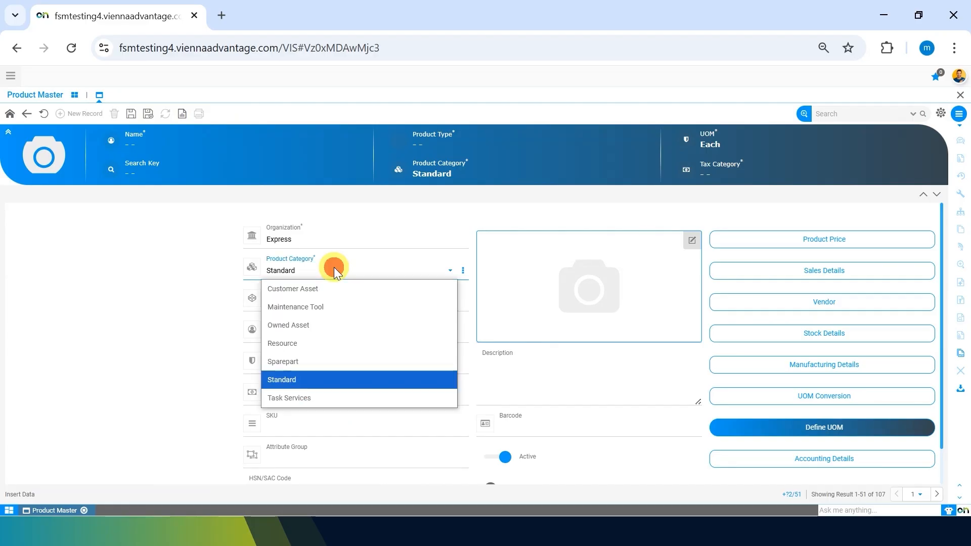
click(316, 268)
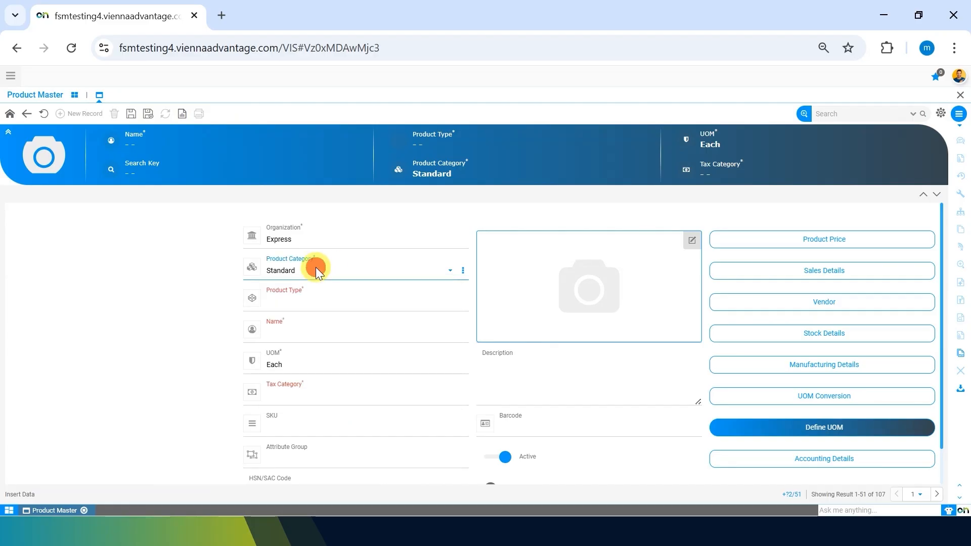
click(463, 271)
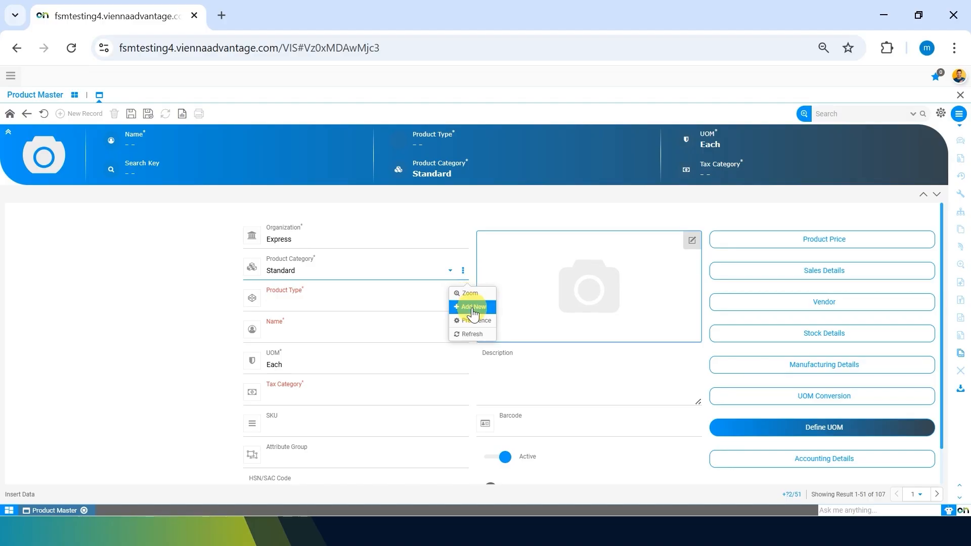
click(332, 304)
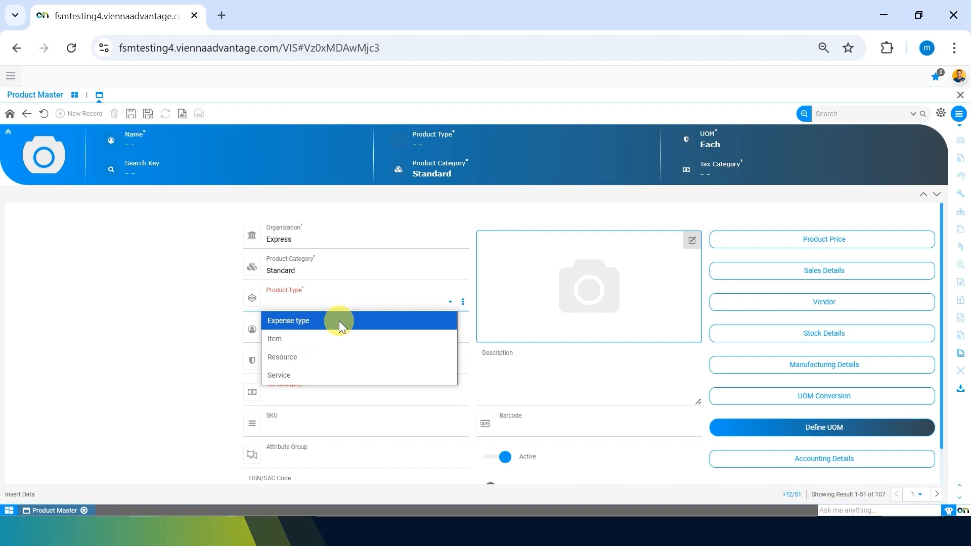
click(399, 357)
Step: Try Hour as the product's unit of measure, then restore it to Each
click(349, 363)
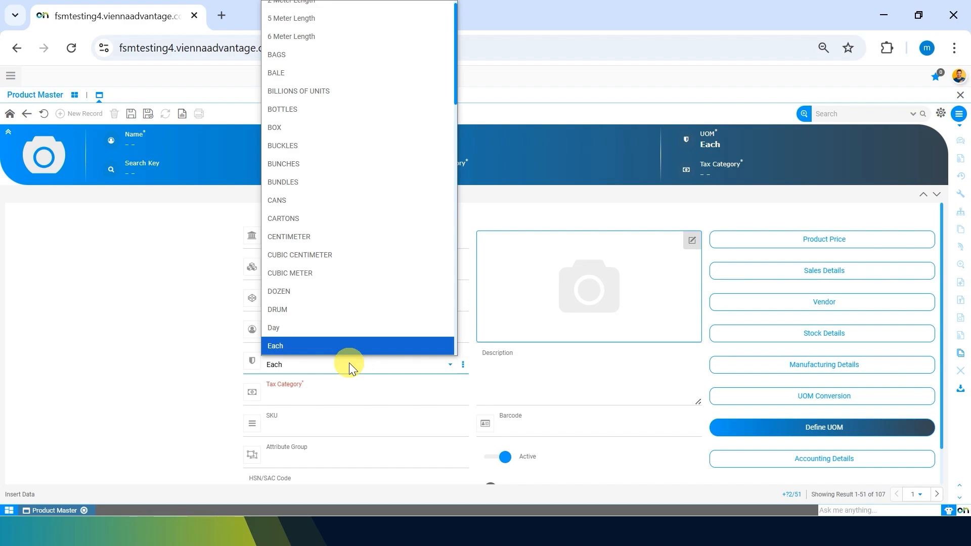
key(Down)
key(Up)
key(Up)
key(h)
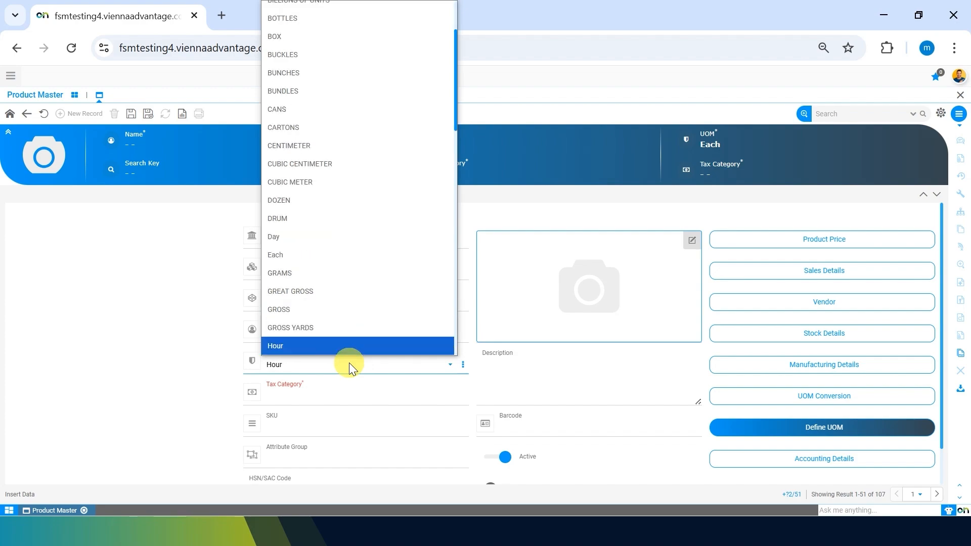
key(Return)
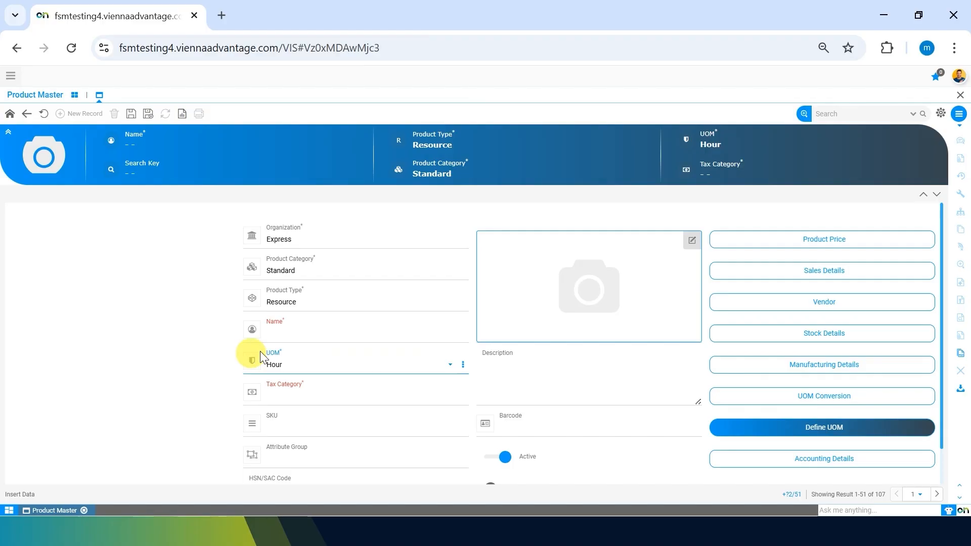
click(306, 330)
key(space)
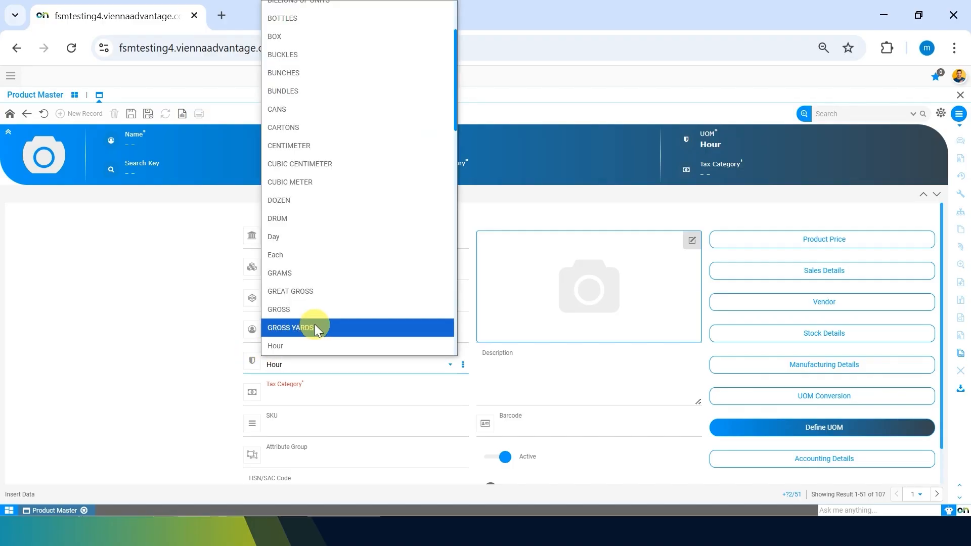
key(e)
key(Return)
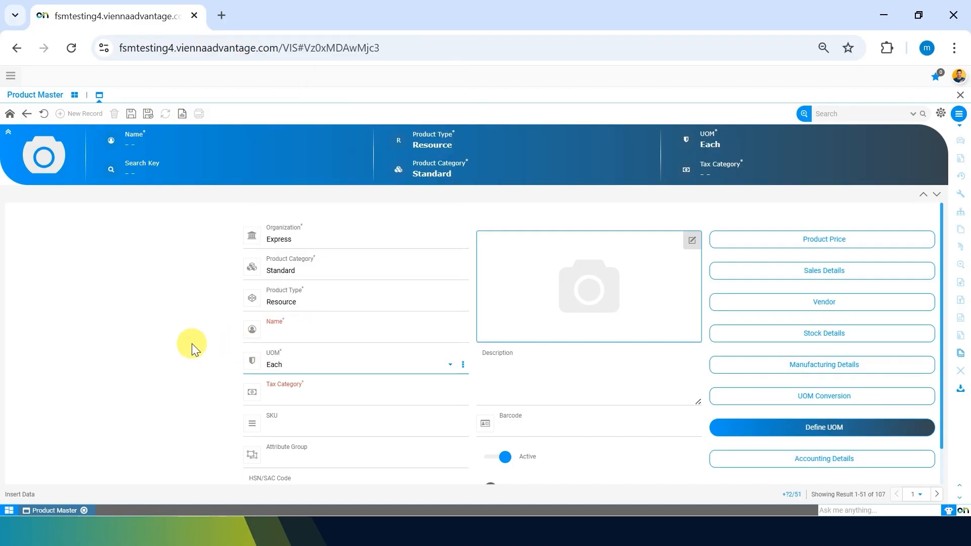
Step: Change the new product's type to Service
click(336, 311)
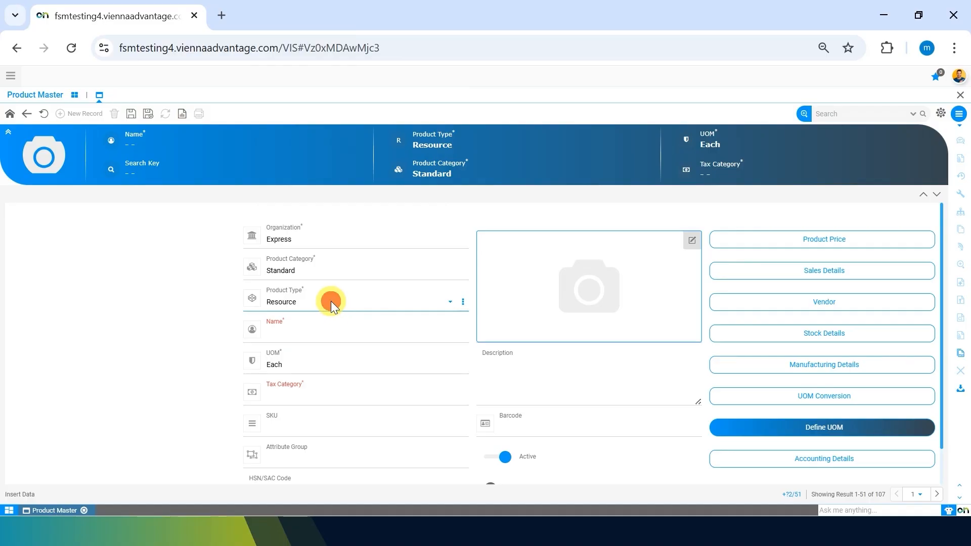
key(space)
key(s)
key(Return)
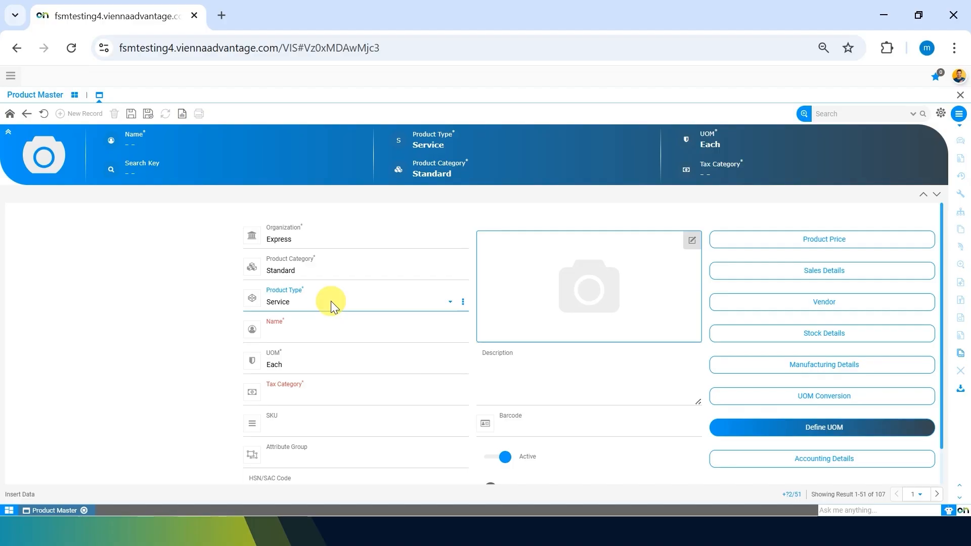
Step: Check the Name field and review the available tax categories and related field options without choosing any
click(314, 332)
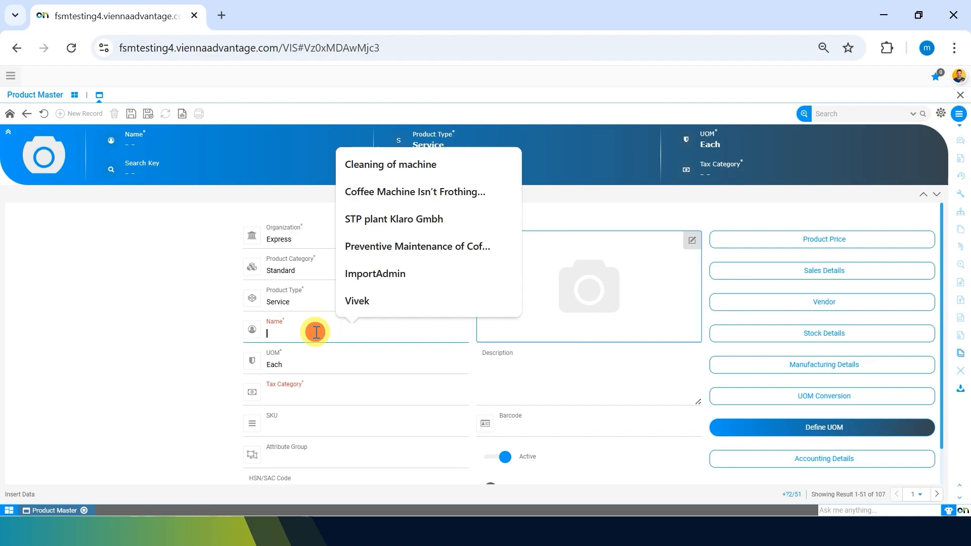
click(119, 324)
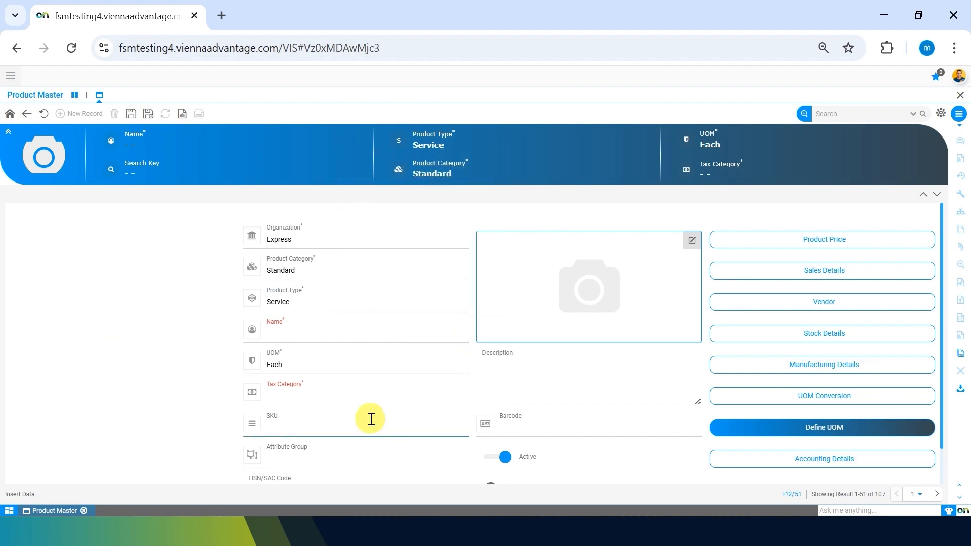
click(401, 403)
click(401, 403)
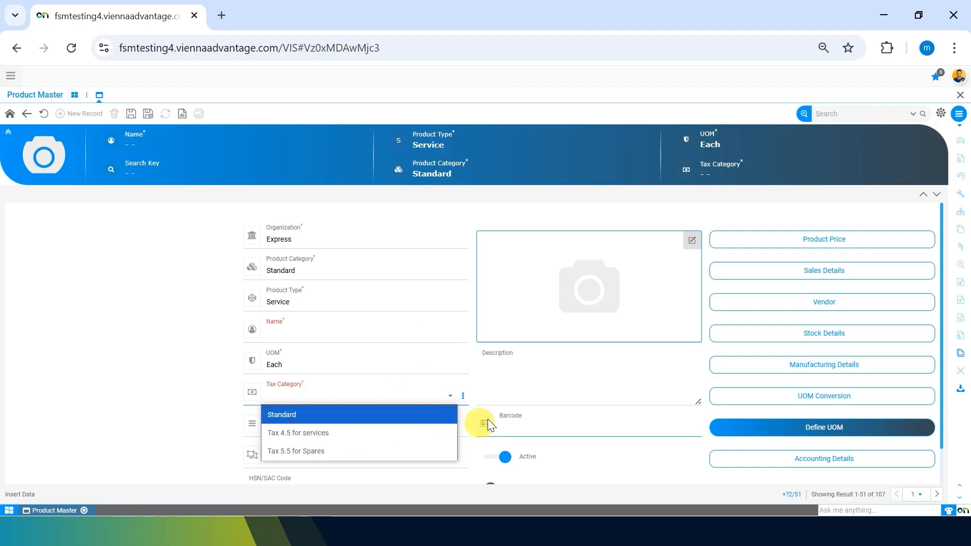
click(463, 399)
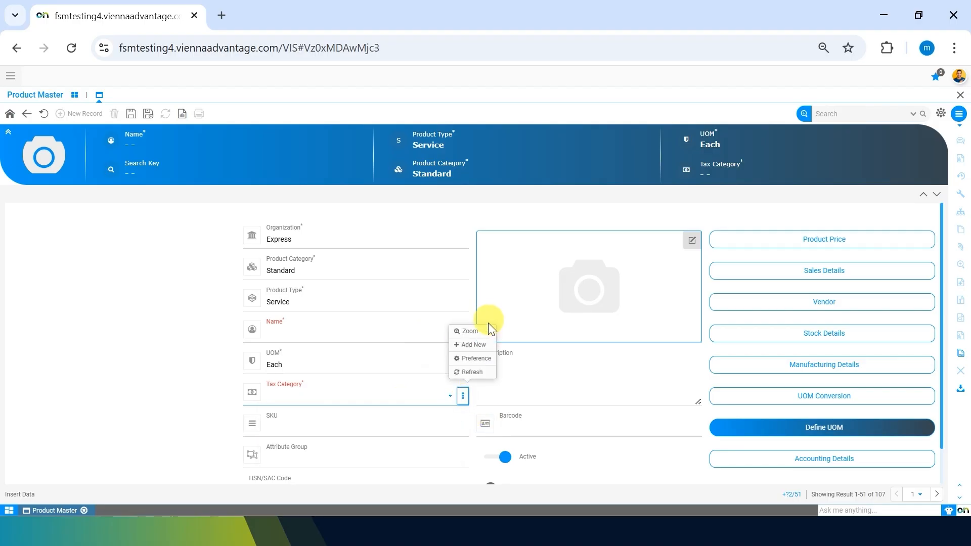
click(71, 414)
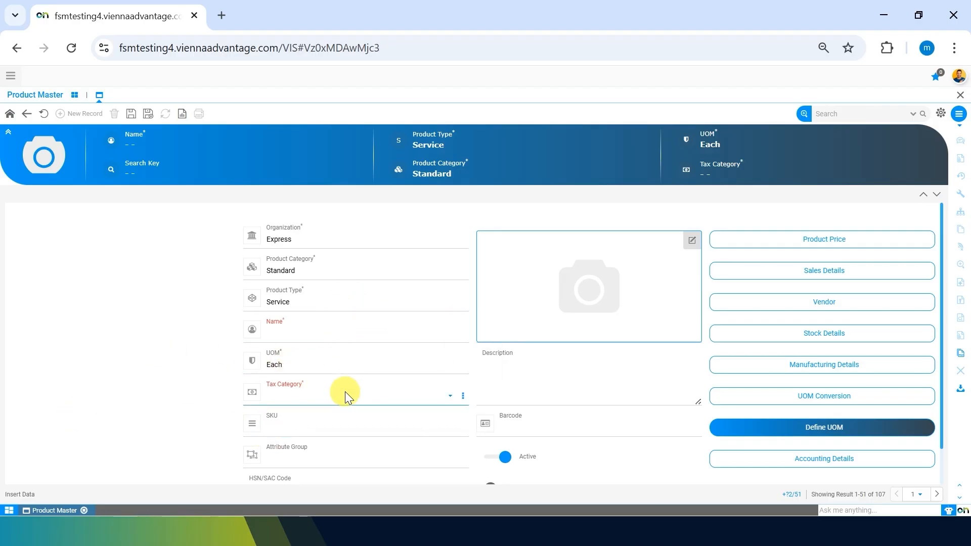
Step: Set the new product's type to Item and look over the remaining product fields
click(318, 296)
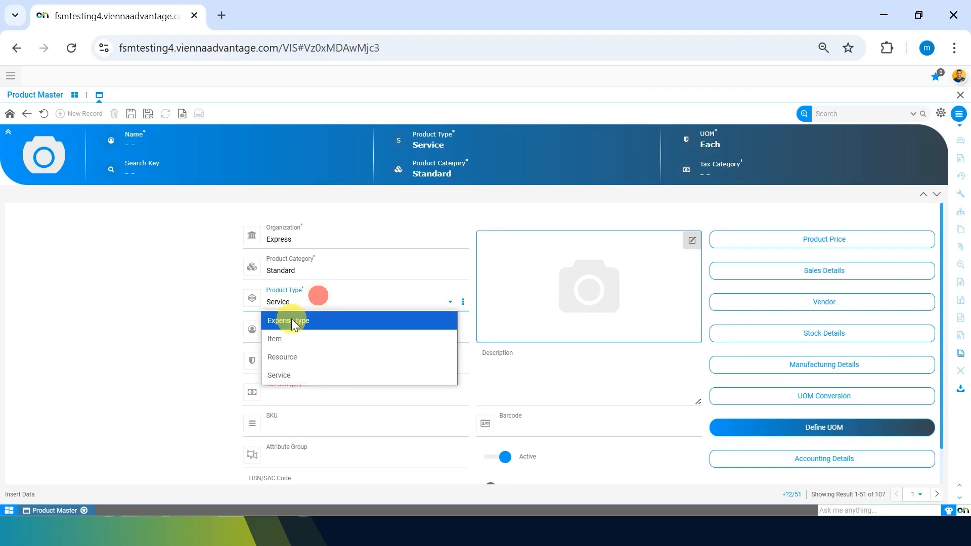
click(396, 335)
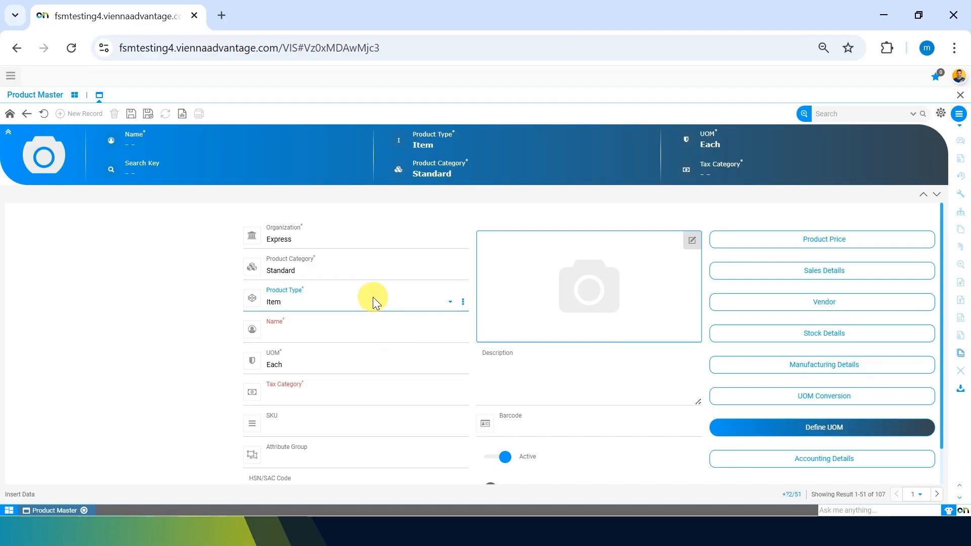
scroll(81, 390, down, 1)
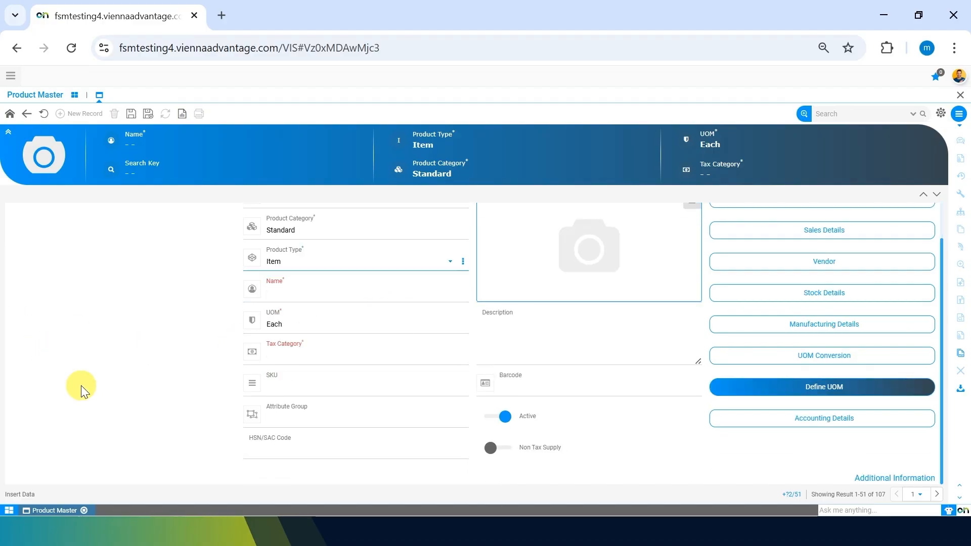
scroll(81, 390, up, 1)
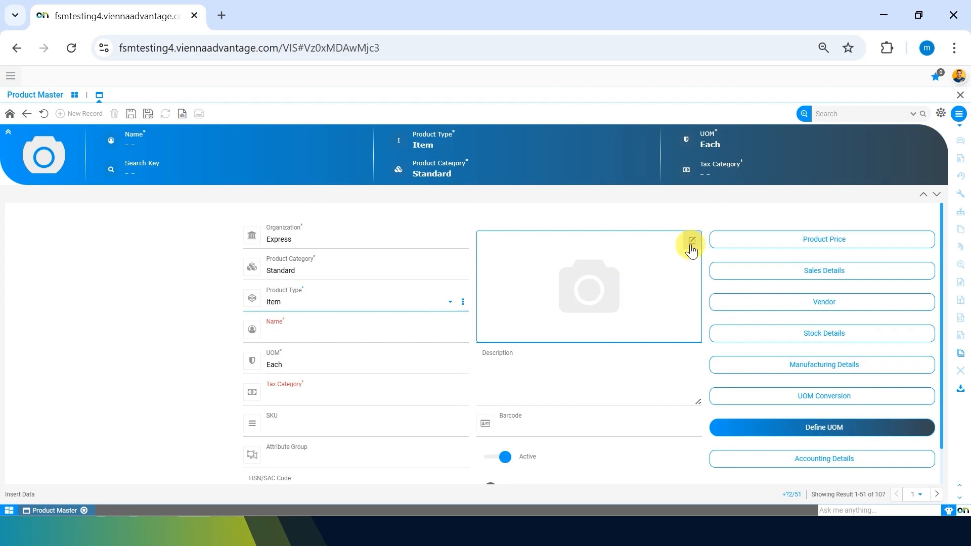
scroll(514, 364, down, 1)
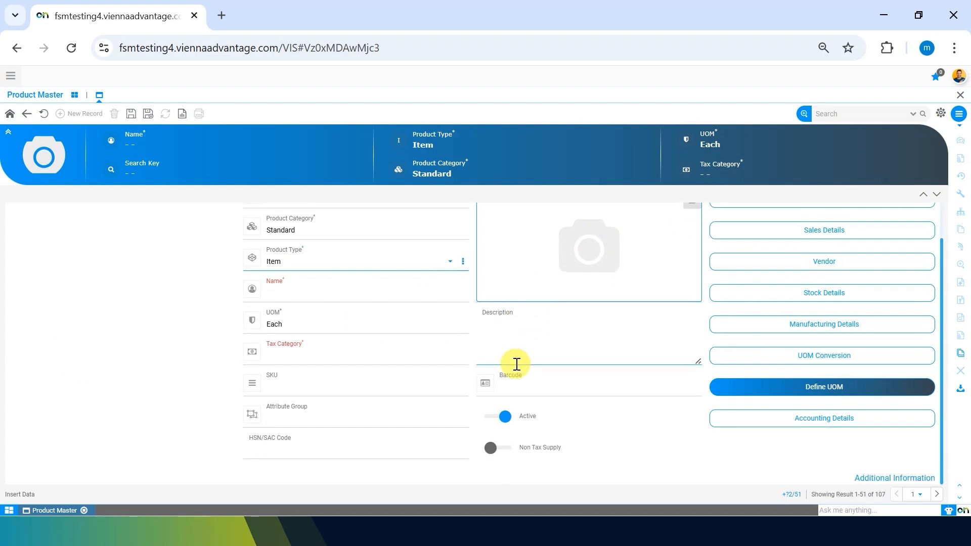
Step: Review the Attribute Group options without choosing one and discard the unsaved product record
click(329, 414)
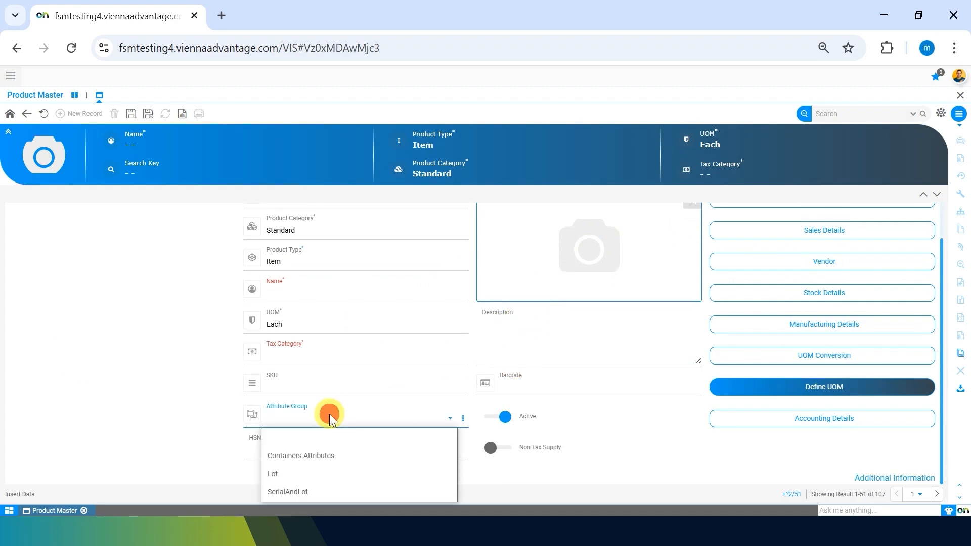
click(678, 472)
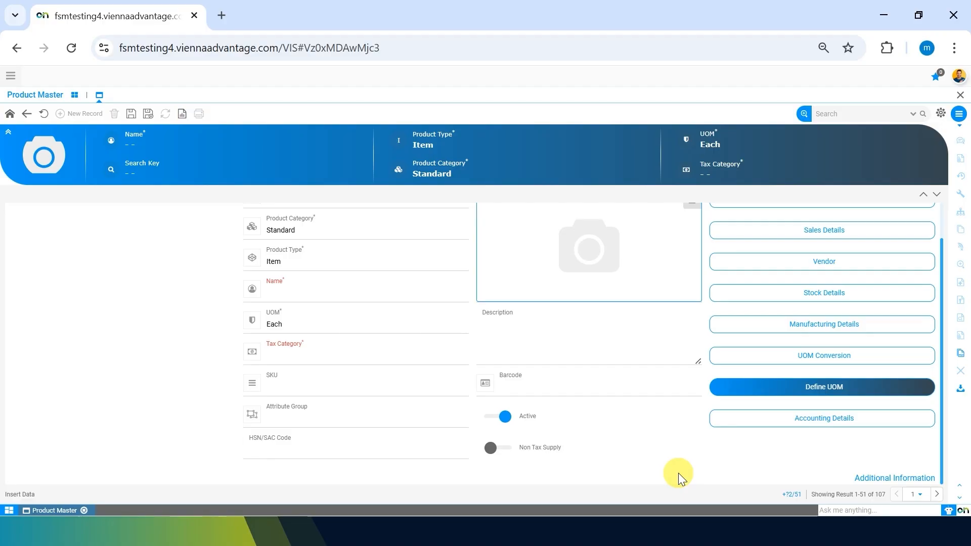
scroll(678, 473, up, 1)
scroll(678, 472, up, 1)
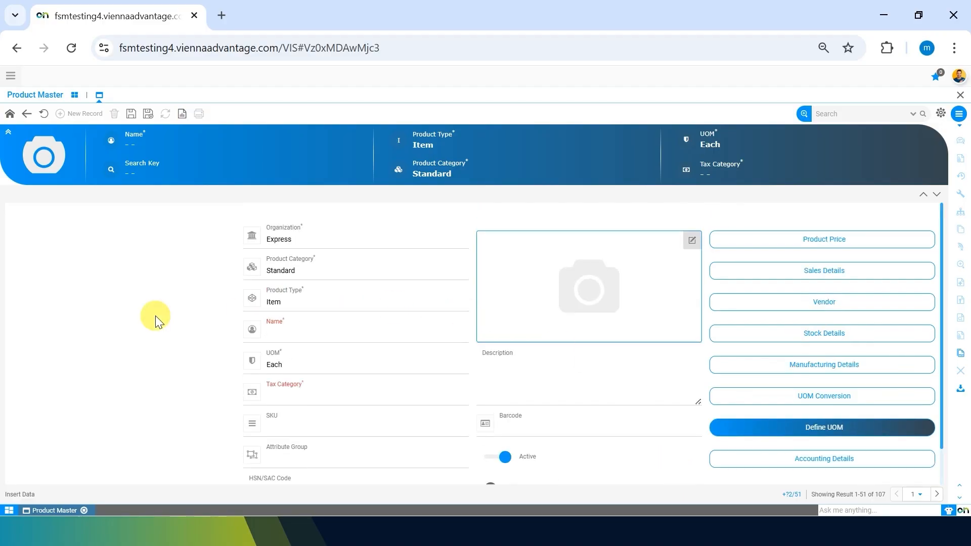
click(339, 241)
click(43, 113)
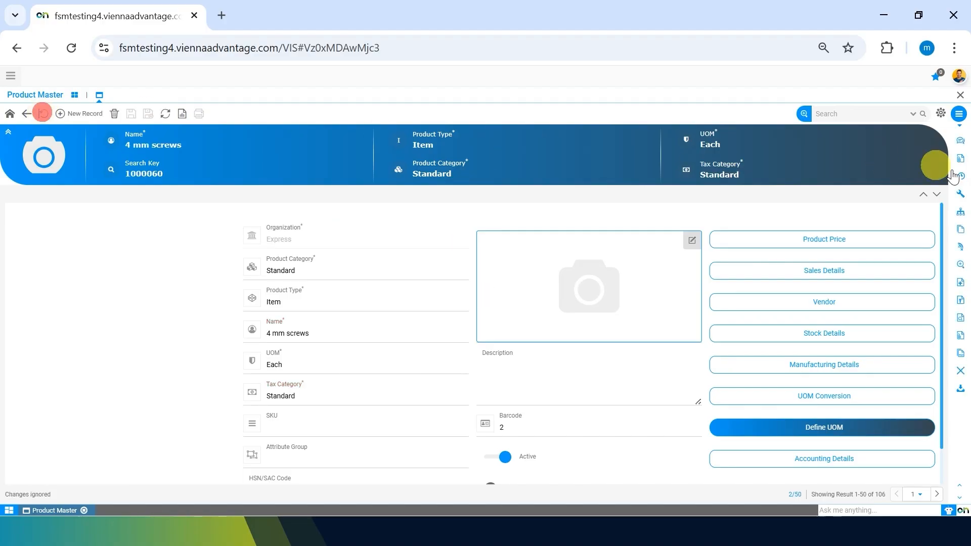
Step: Open the product prices of 4 mm screws and start a new price record for Sales Price List INR
click(851, 241)
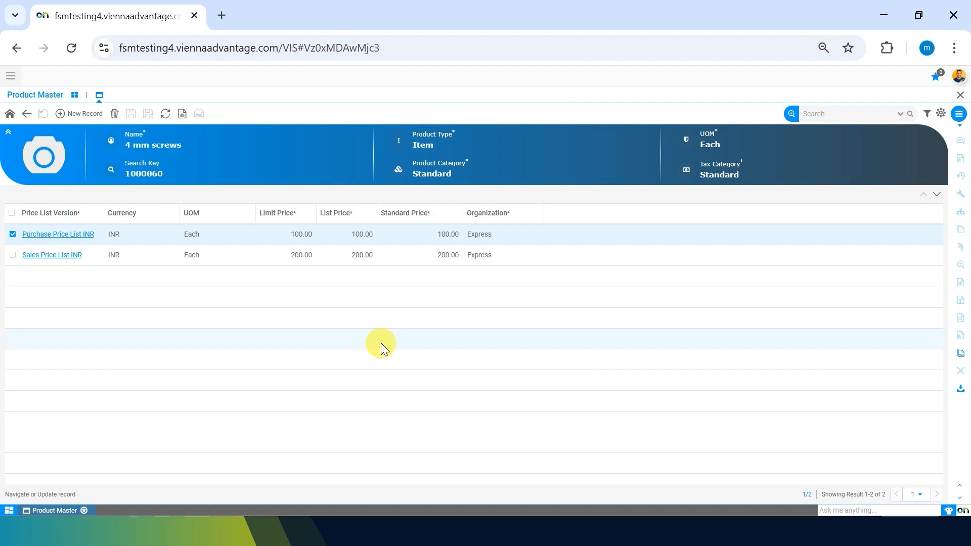
click(52, 257)
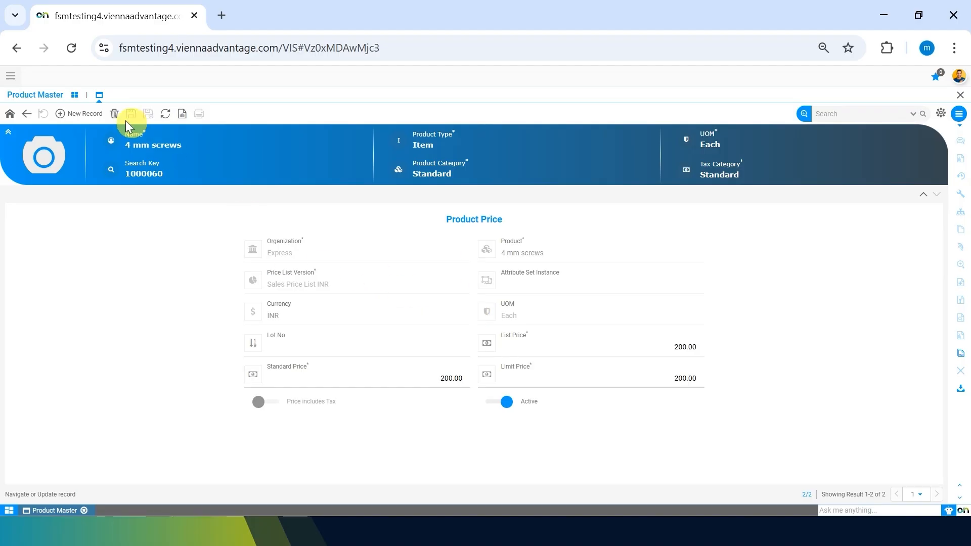
click(61, 113)
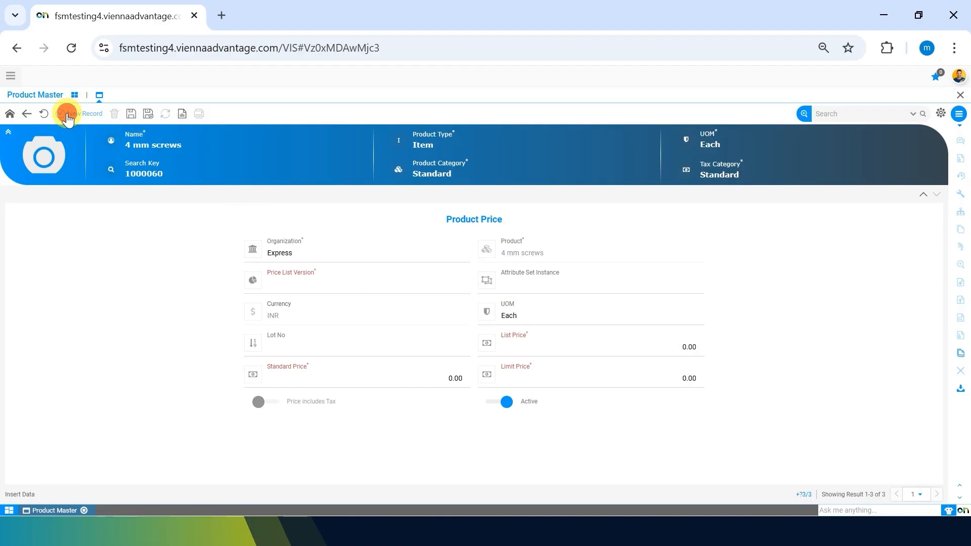
click(402, 284)
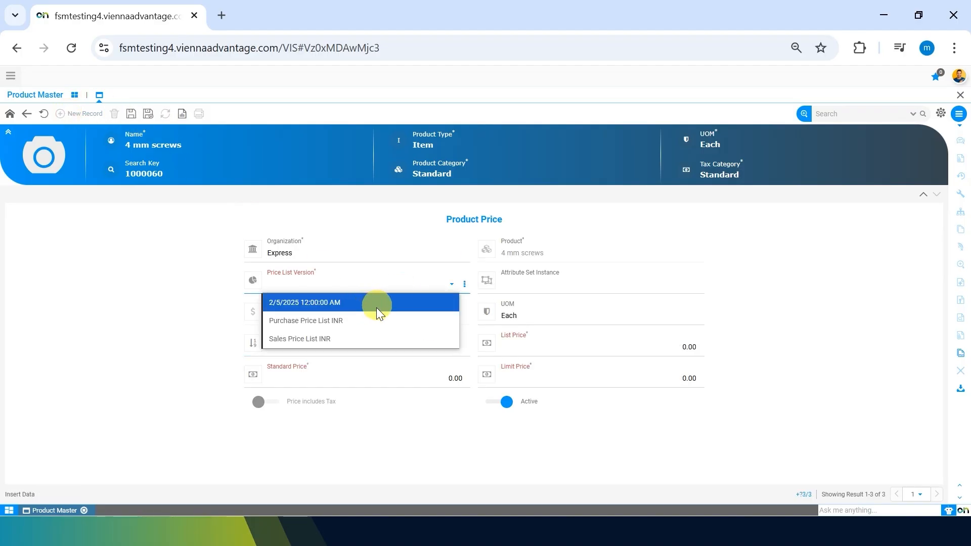
click(335, 338)
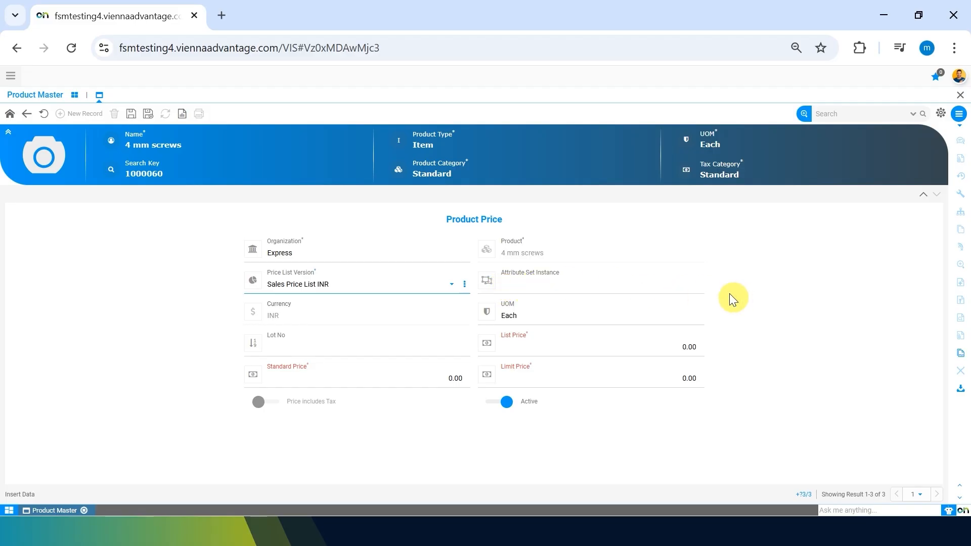
Step: Go over the list, standard and limit price fields and set the list price to 200
mouse_move(699, 287)
click(521, 343)
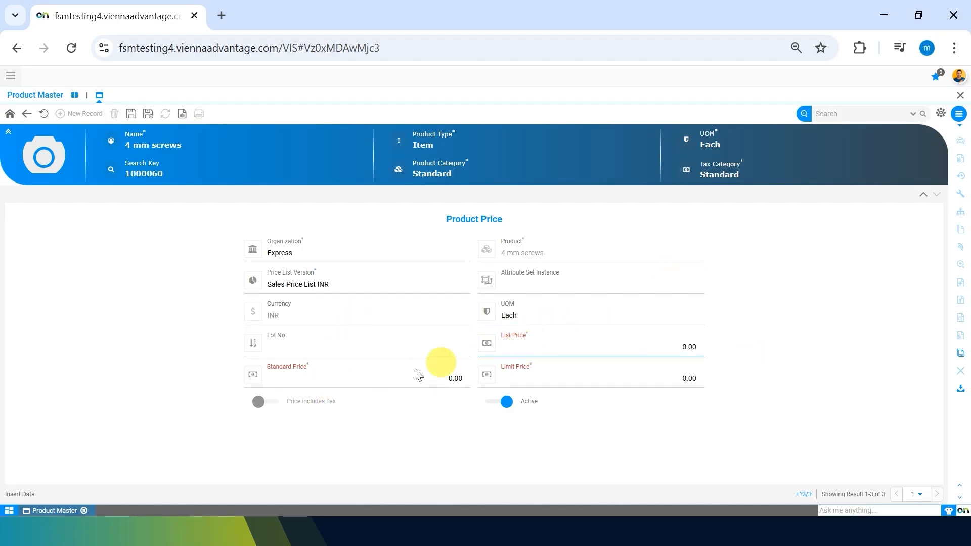
click(384, 377)
click(528, 375)
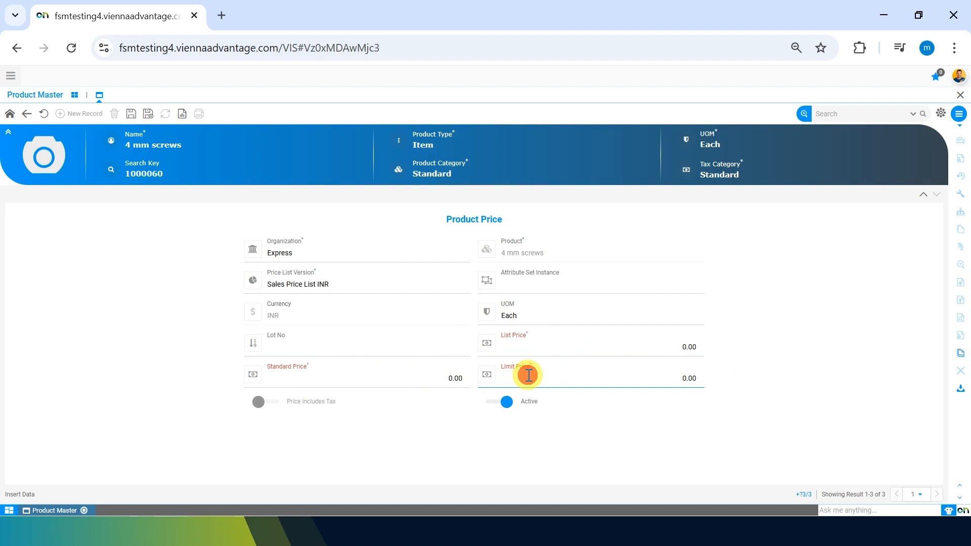
click(656, 344)
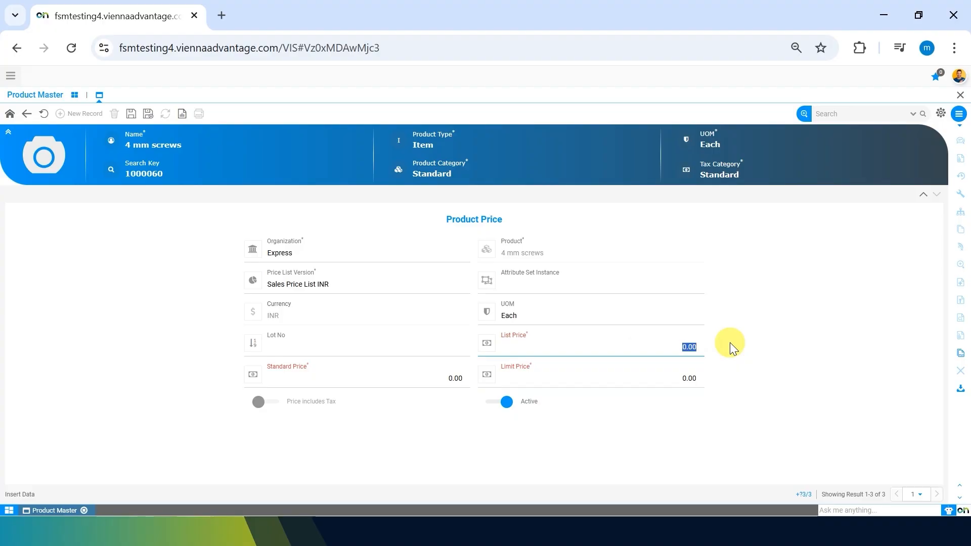
click(454, 375)
click(423, 419)
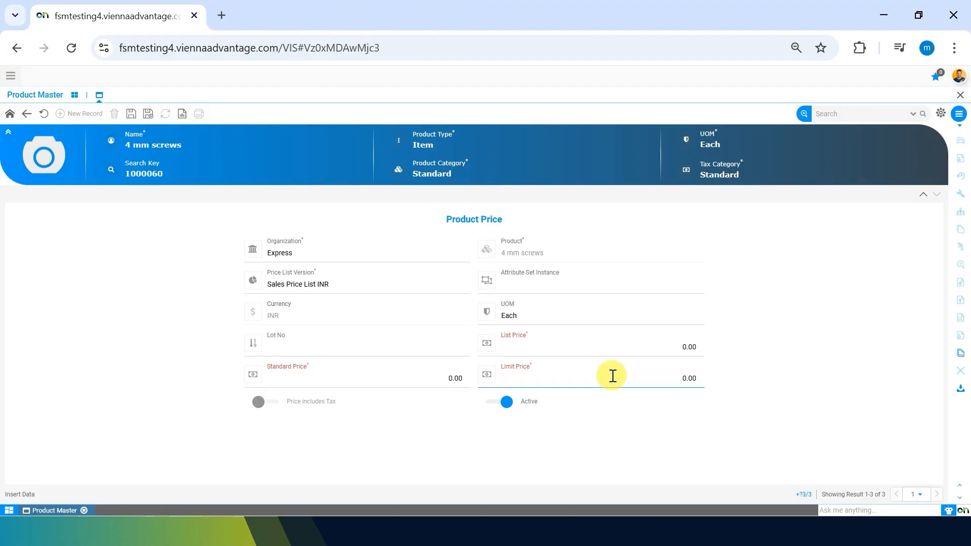
click(576, 354)
text(200)
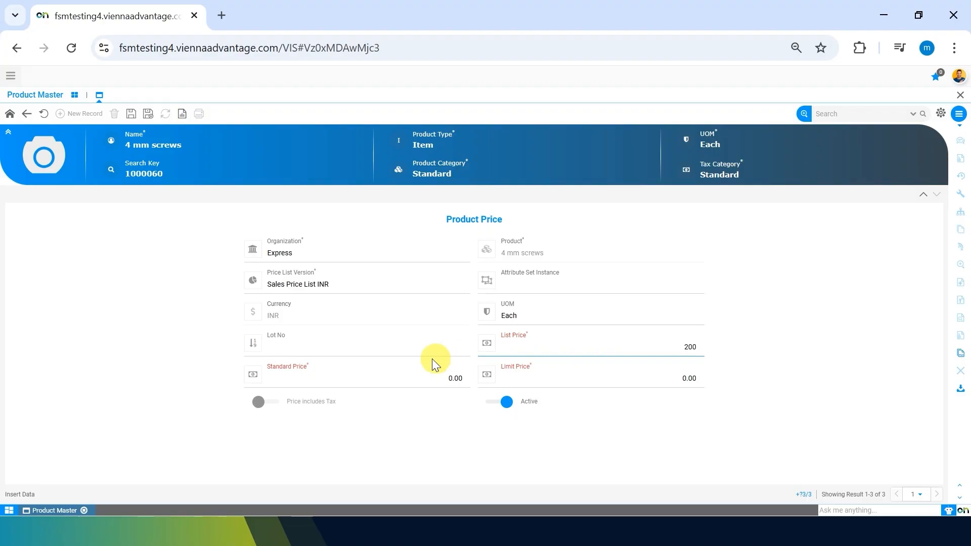
Step: Set the standard price to 100 and the limit price to 80 in the new product price record
click(395, 386)
key(BackSpace)
text(1)
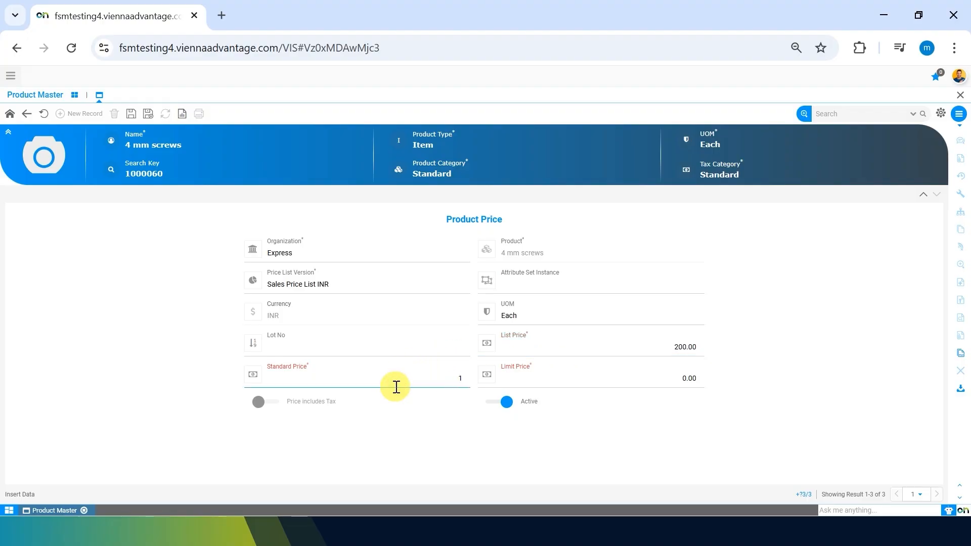
text(00)
click(590, 374)
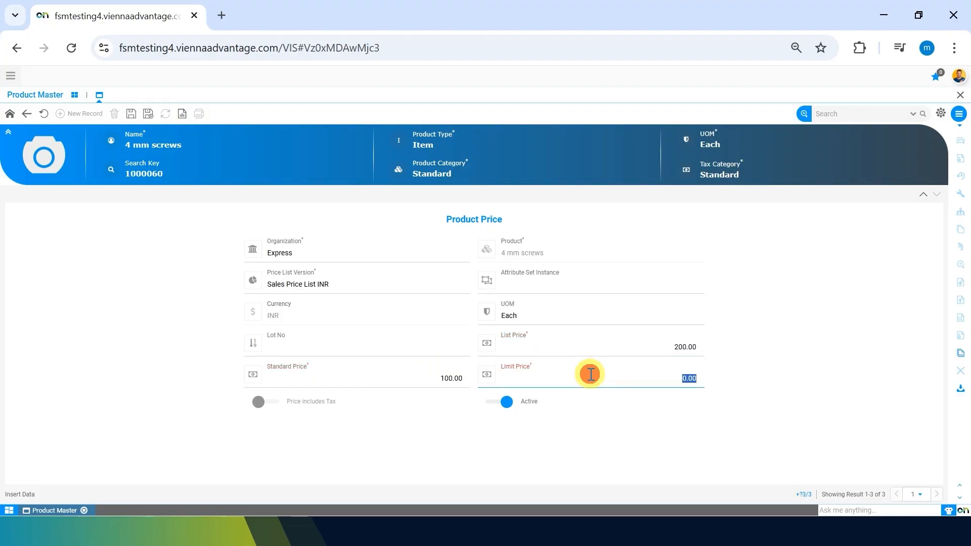
key(BackSpace)
text(80)
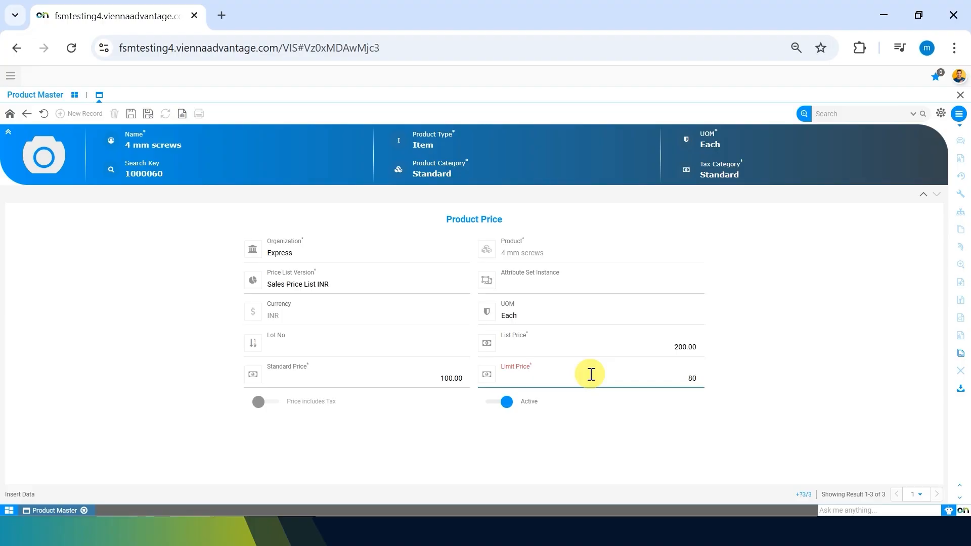
Step: Look over the limit price in the price record of 4 mm screws and leave the product's price records
click(759, 458)
click(678, 380)
click(758, 408)
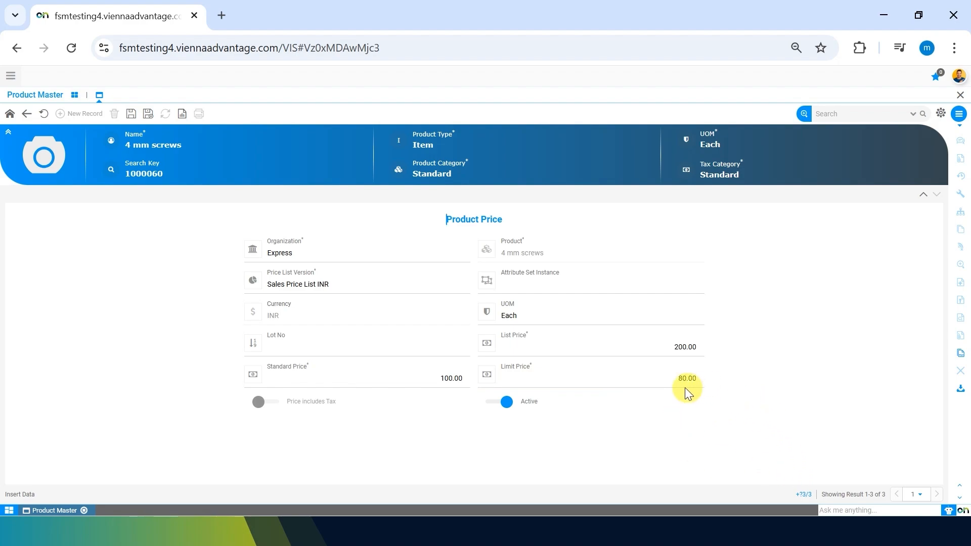
click(664, 383)
double_click(667, 380)
click(748, 366)
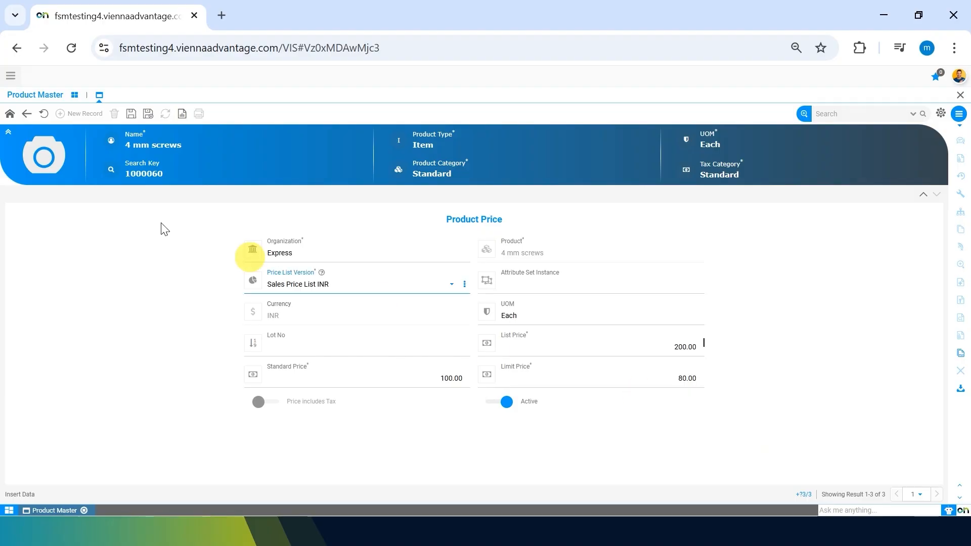
click(27, 114)
click(28, 113)
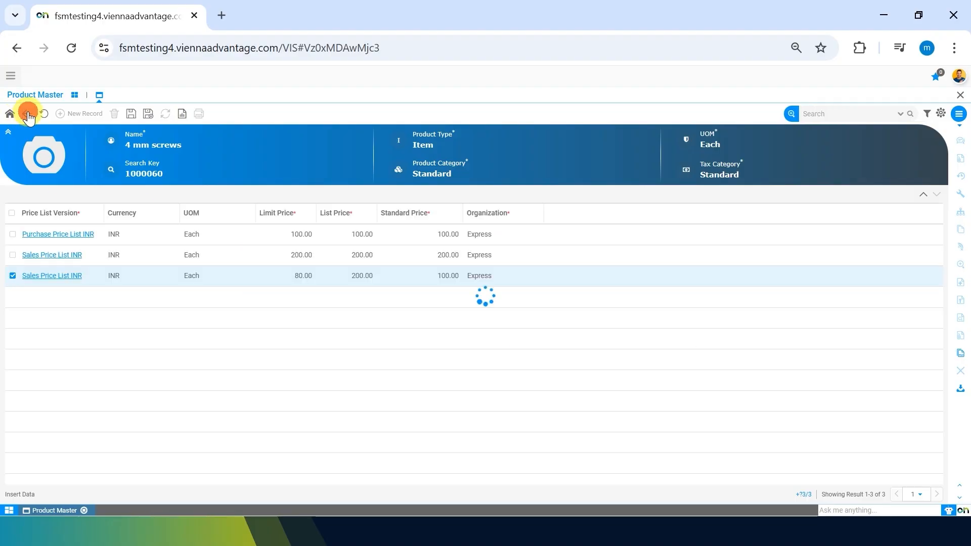
Step: Search the application for Customer Master and open its list of customer records
click(11, 76)
text(cus)
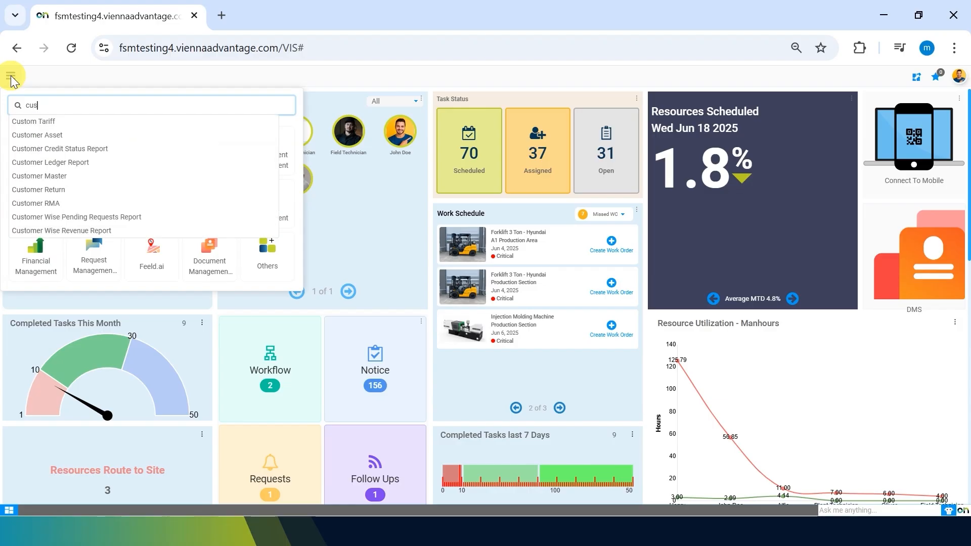
text(tomer)
key(Down)
key(Down)
key(Down)
key(Down)
key(Return)
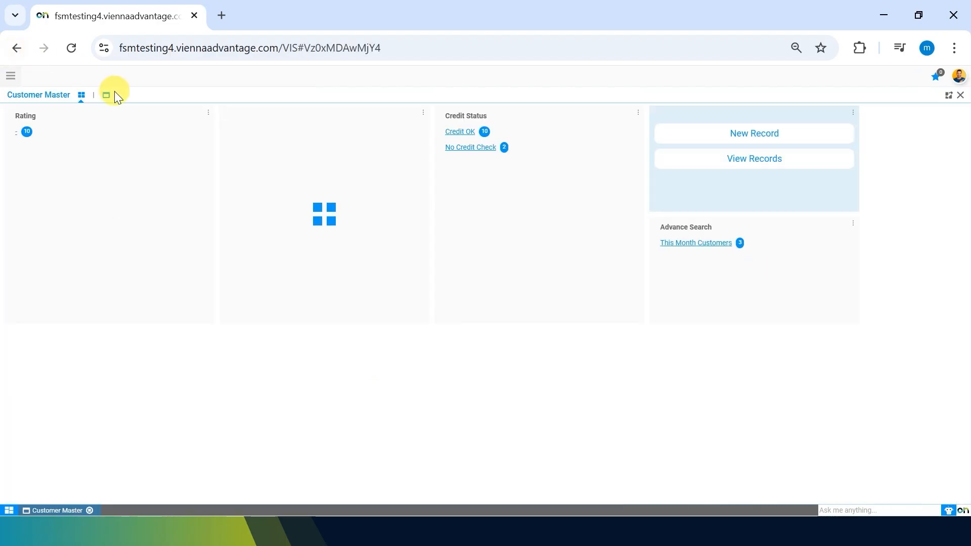
click(106, 95)
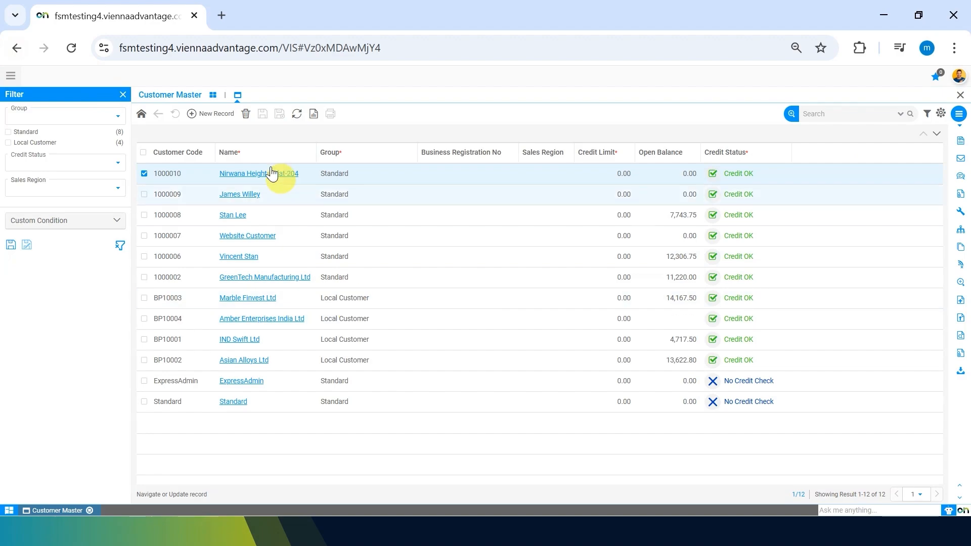
Step: Start a new customer record and go over its Name and Price List fields without filling them in
click(216, 114)
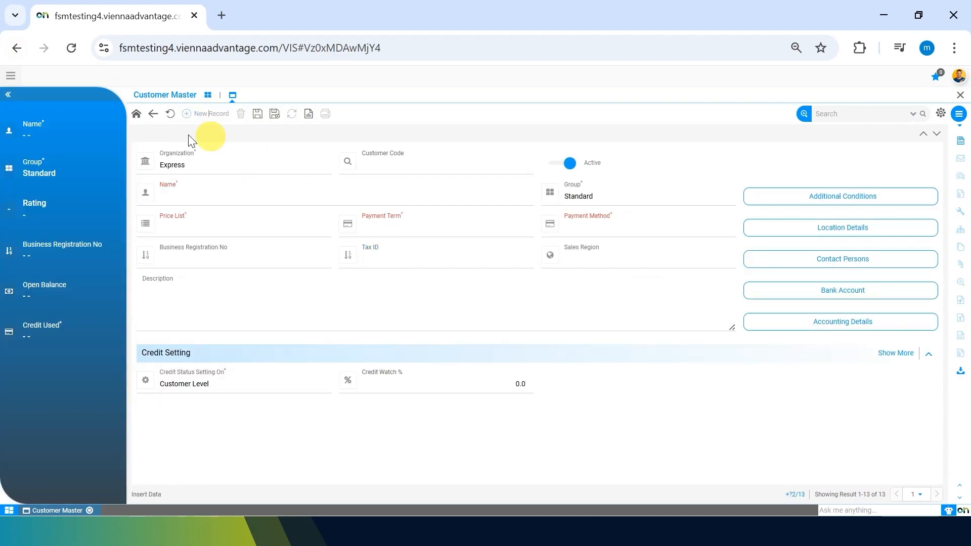
click(406, 204)
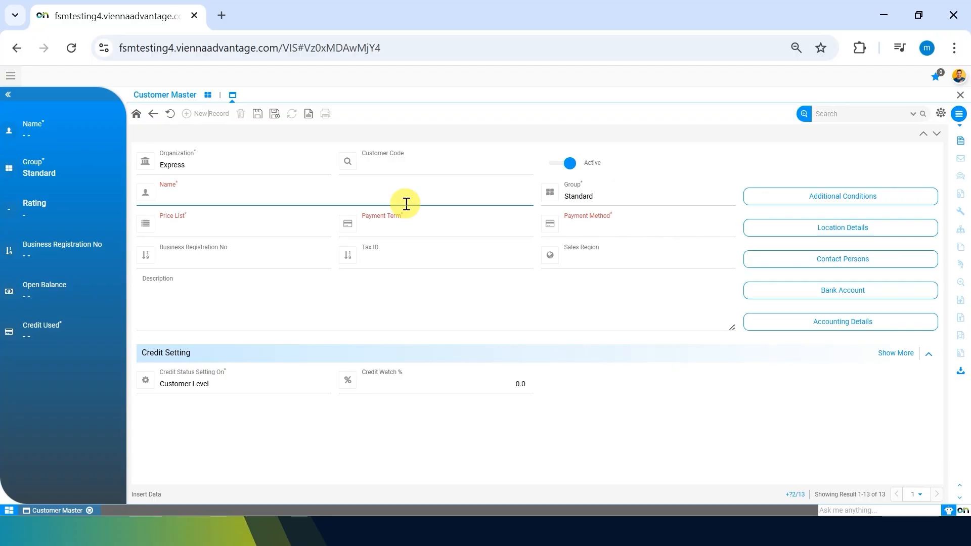
click(407, 204)
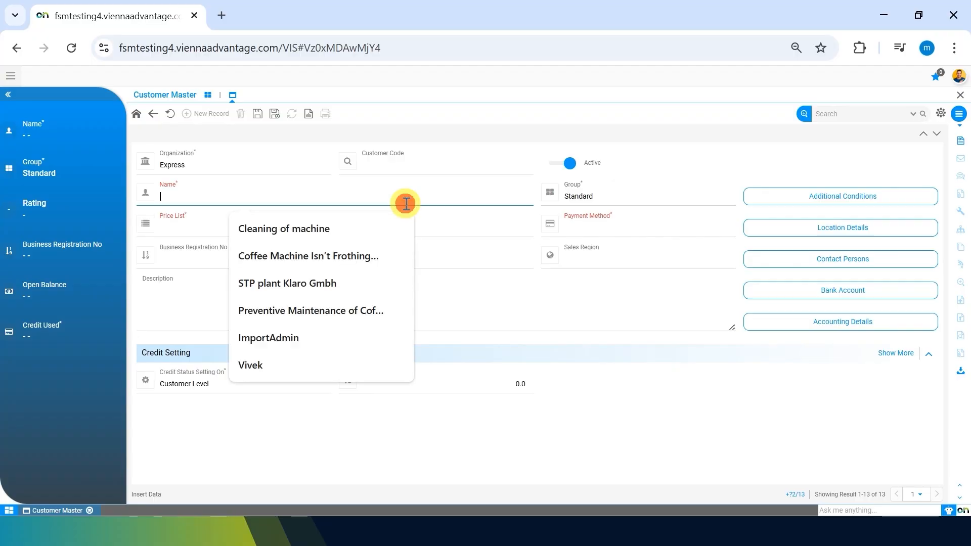
click(532, 187)
click(303, 216)
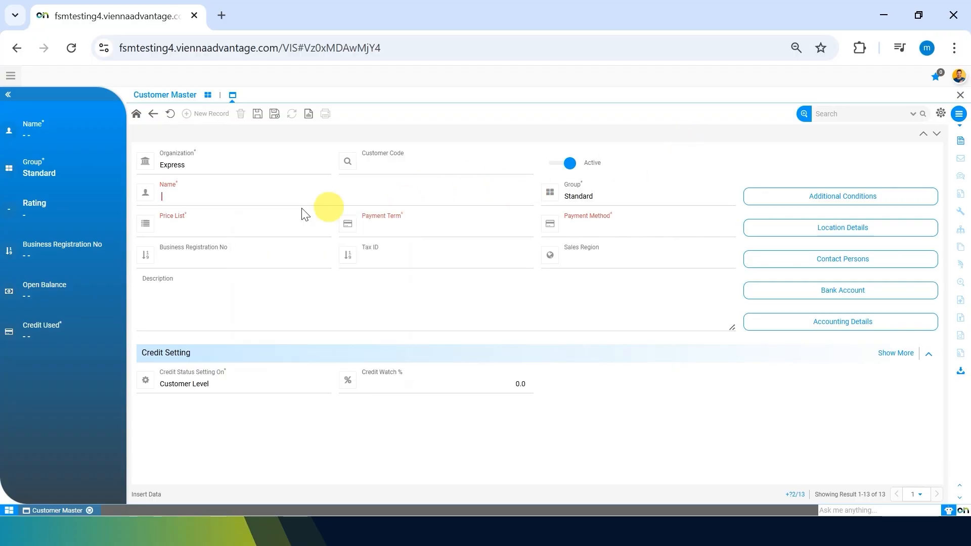
click(226, 223)
click(226, 223)
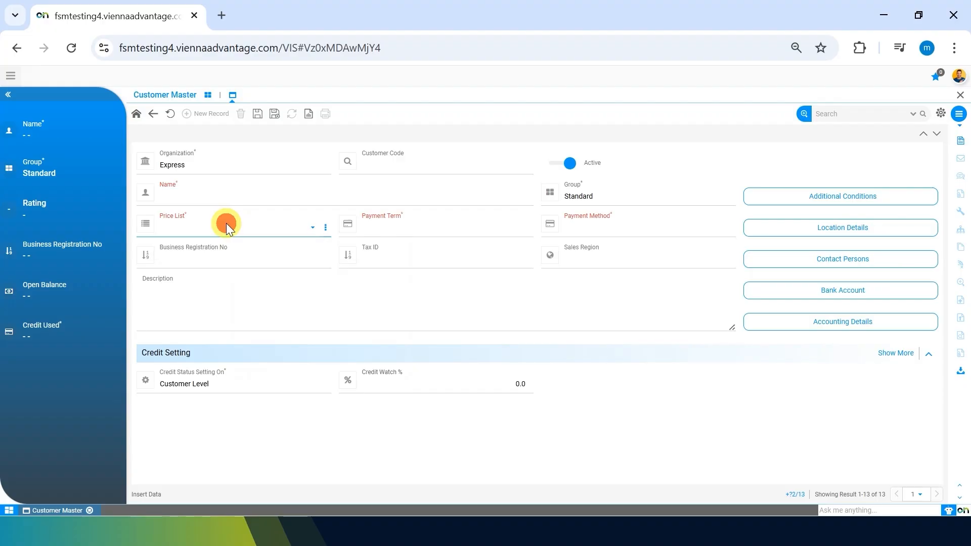
Step: Review the Payment Term and Payment Method options for the new customer without choosing any
click(426, 225)
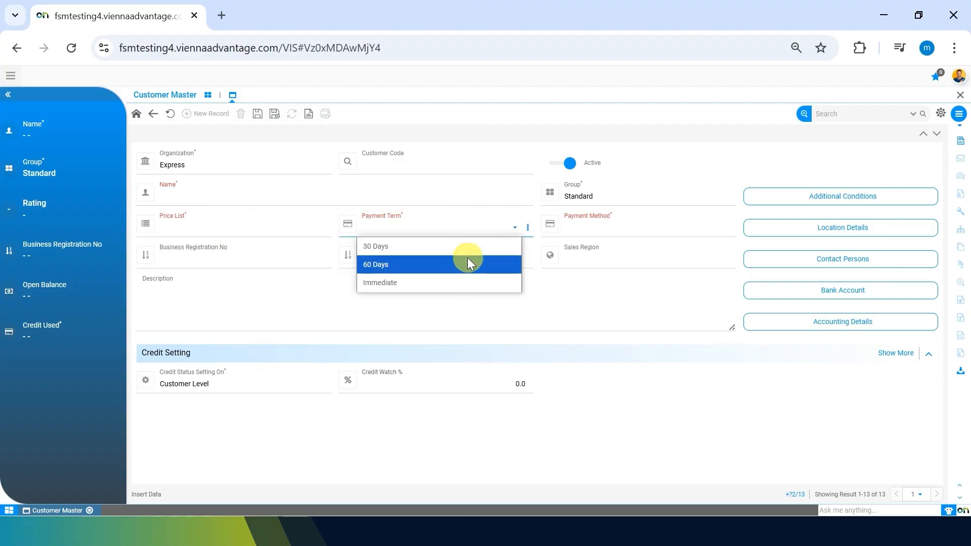
click(526, 226)
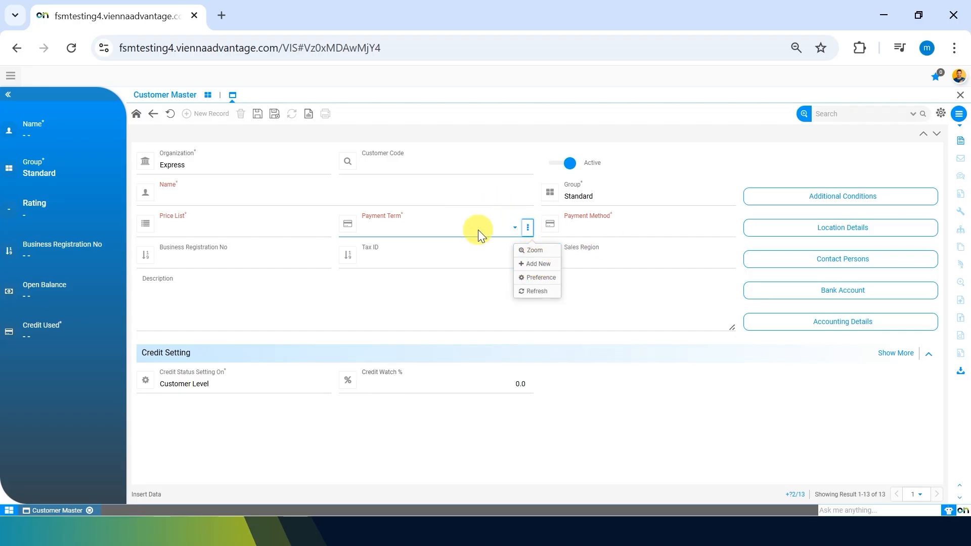
click(602, 227)
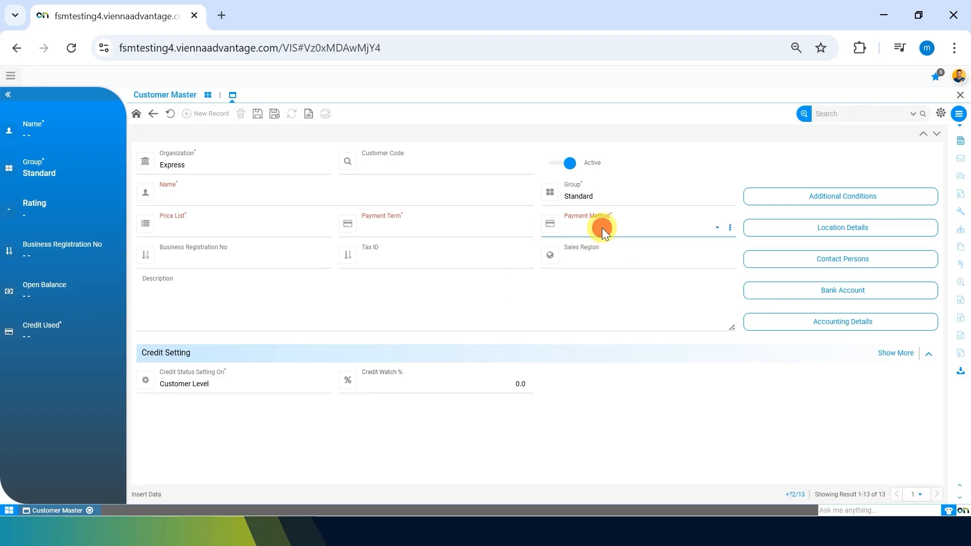
click(639, 234)
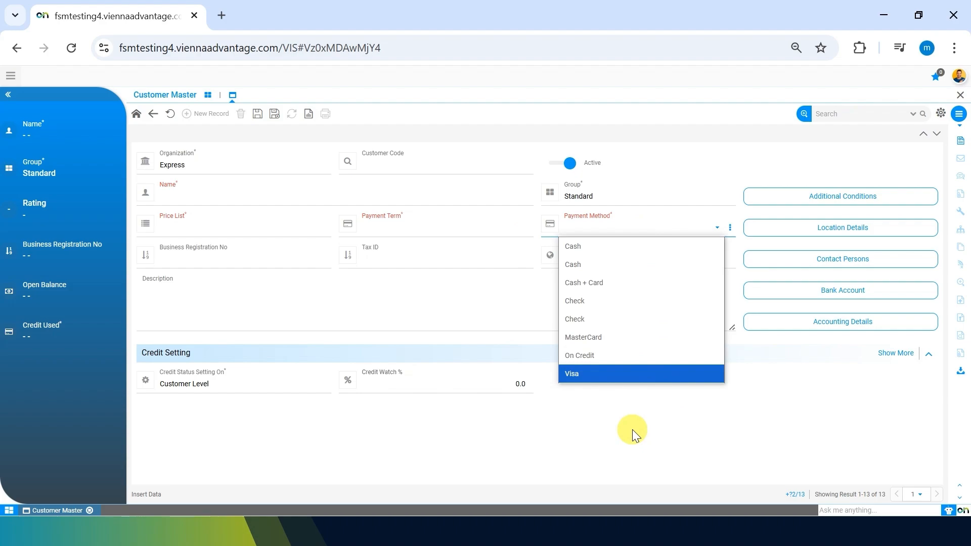
click(736, 229)
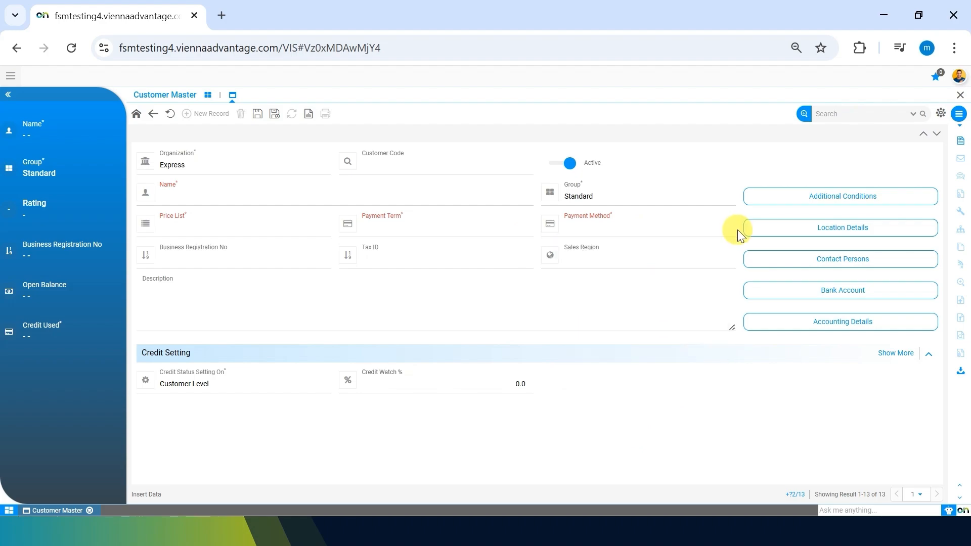
click(709, 423)
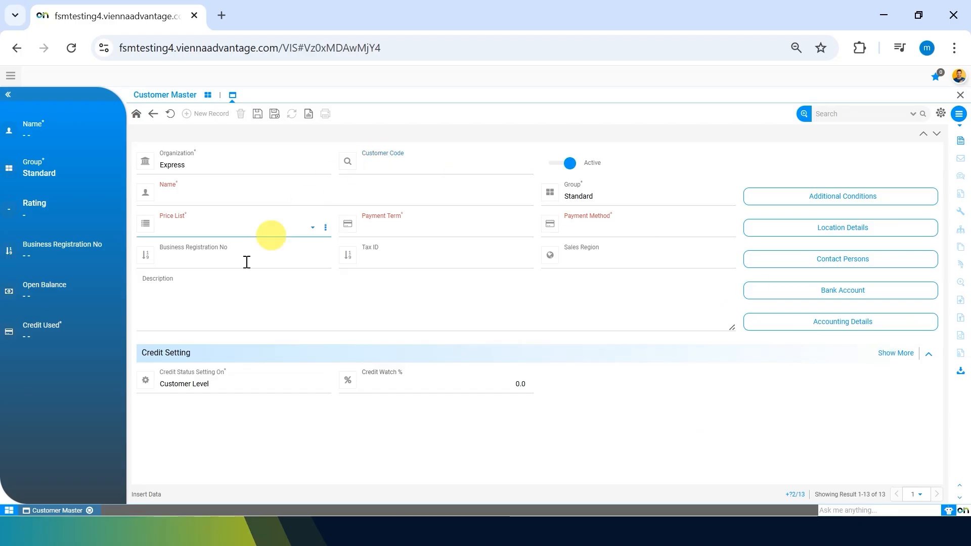
Step: Look over the Sales Region, Tax ID and Business Registration No fields of the new customer without entering values
click(596, 263)
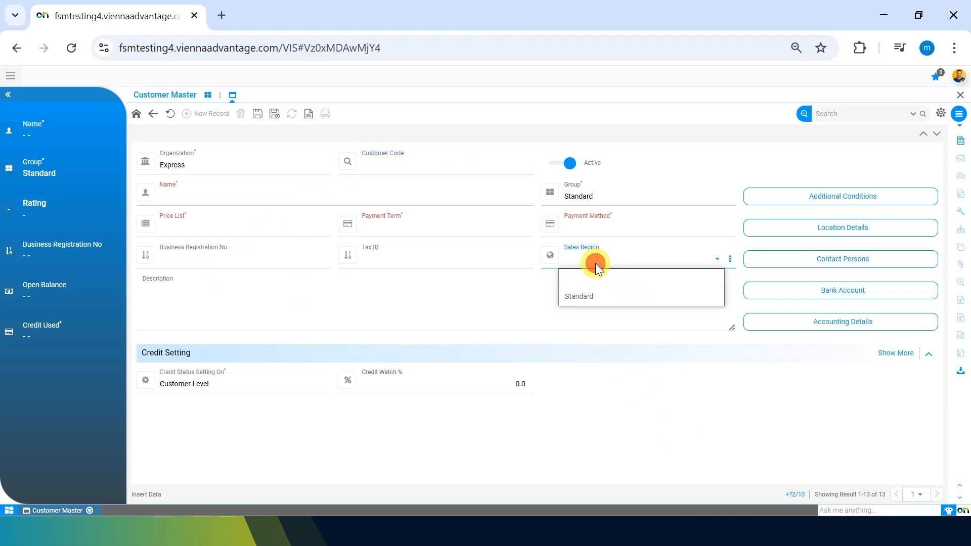
click(408, 262)
click(236, 249)
click(310, 256)
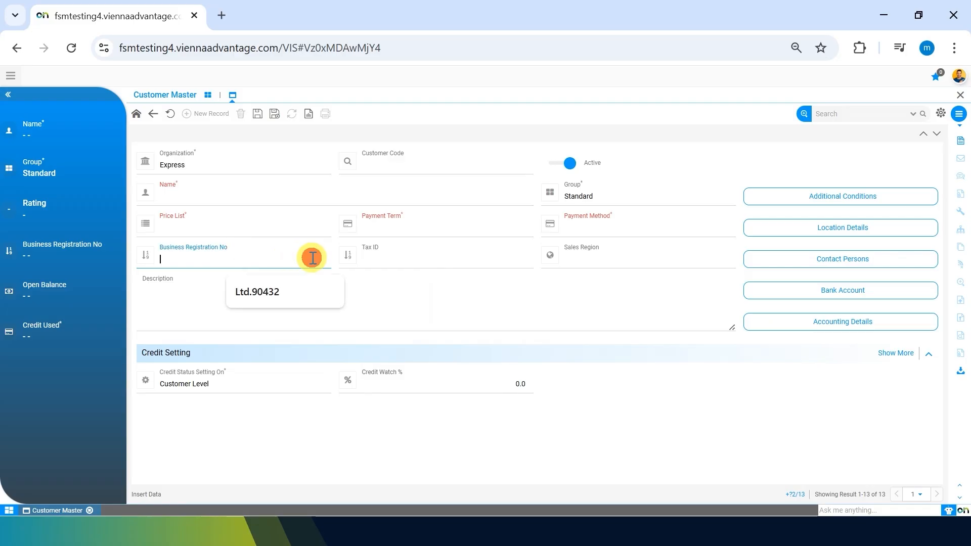
click(413, 317)
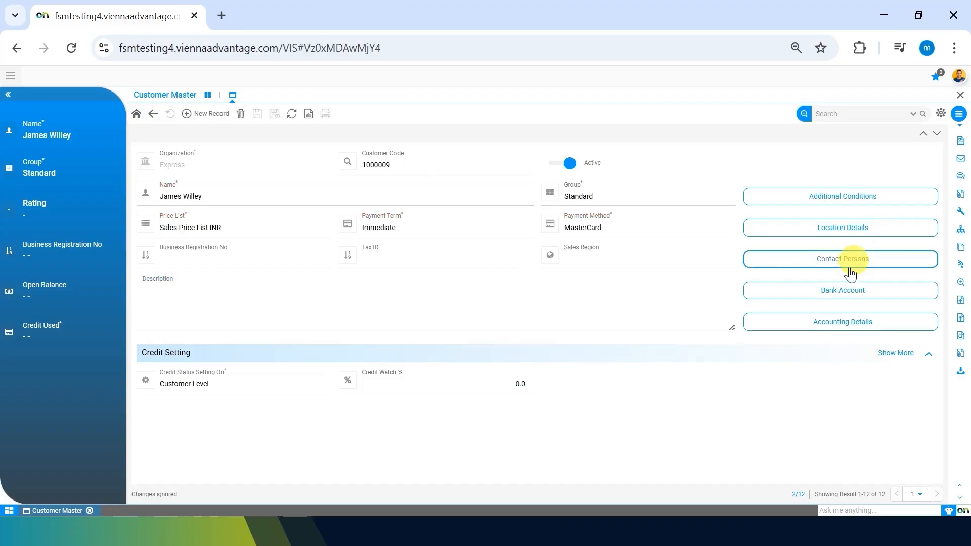
Step: Open the existing customer's location record and examine its name, address, phone and Sales Region fields
click(893, 229)
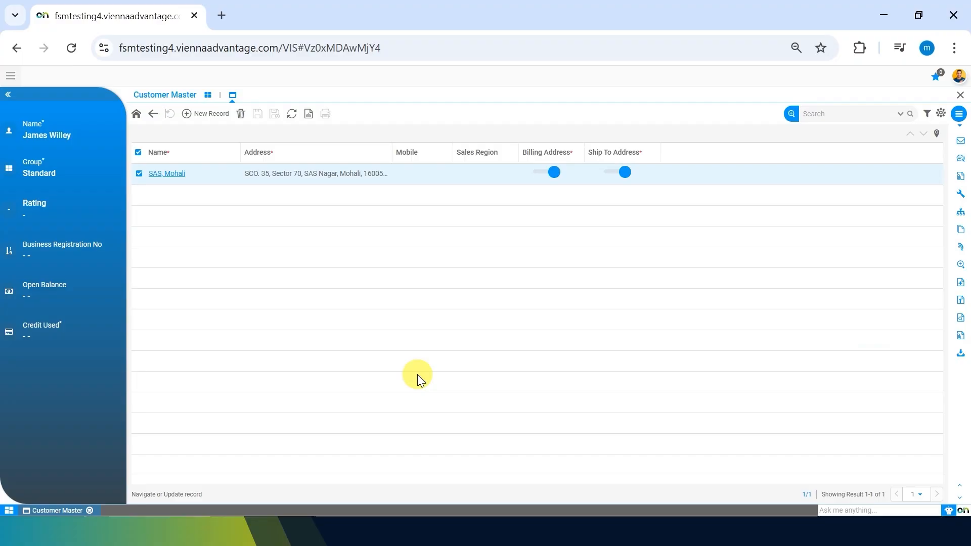
click(171, 175)
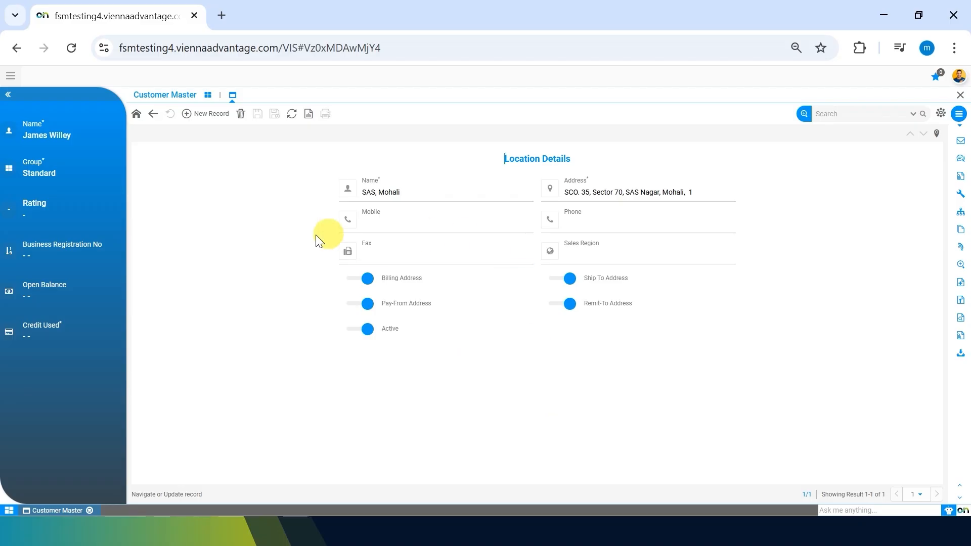
click(369, 195)
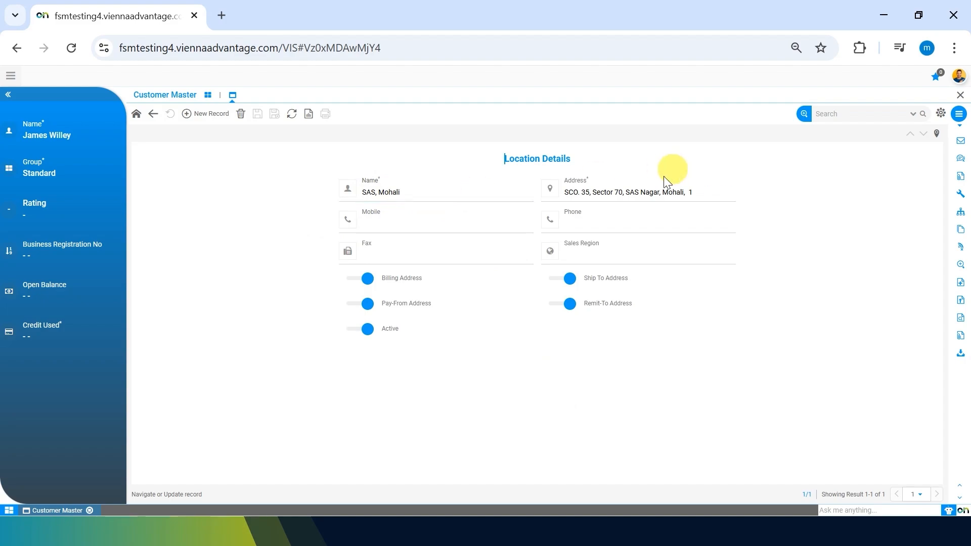
click(437, 231)
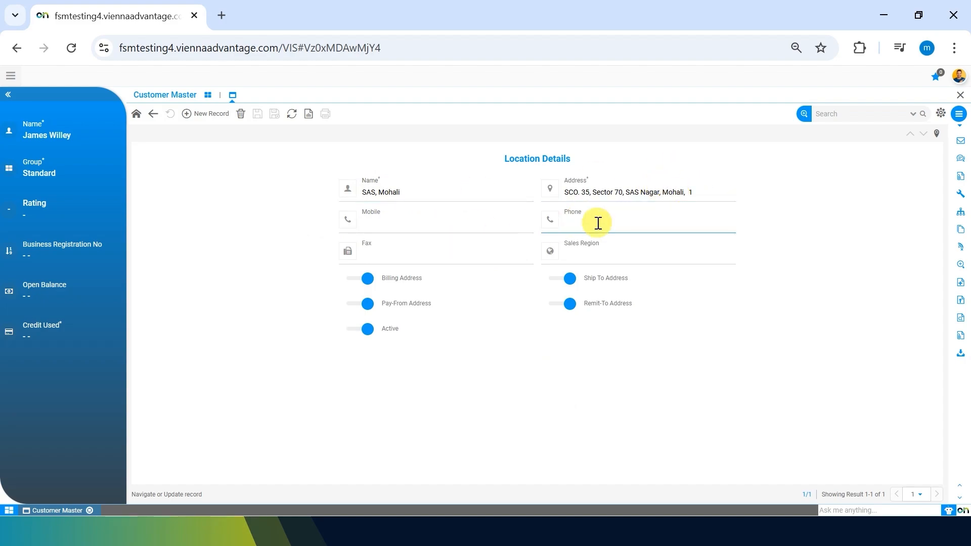
click(603, 254)
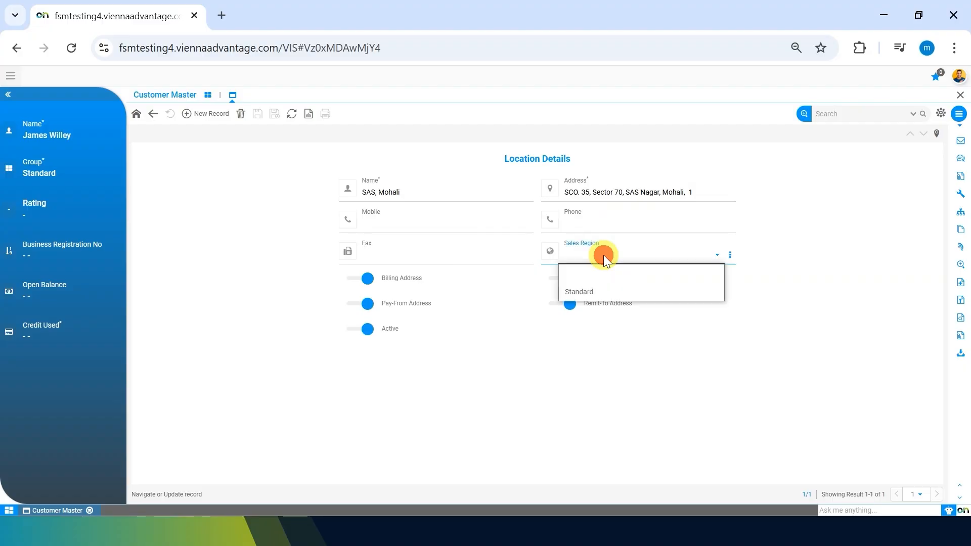
click(587, 415)
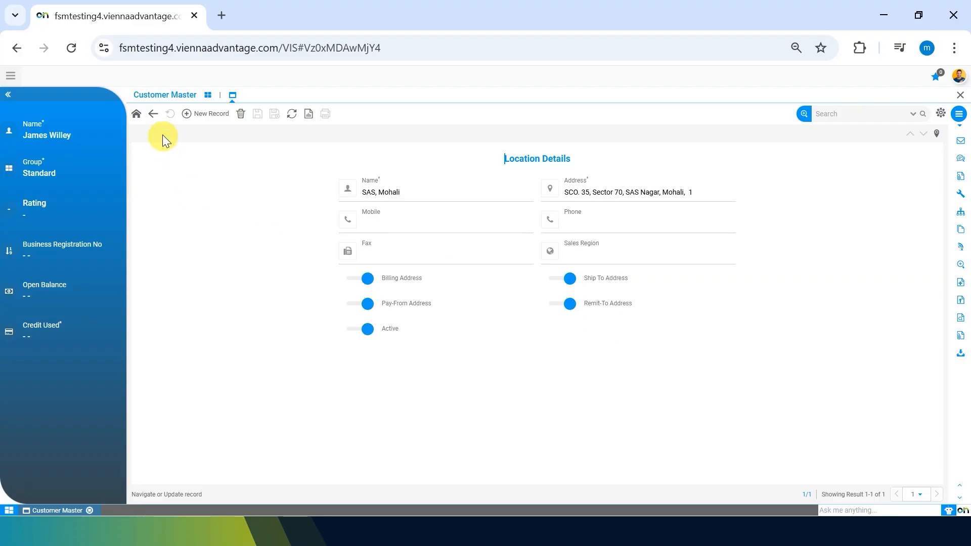
Step: Return to the customer record and start a new contact record under Contact Persons
click(154, 117)
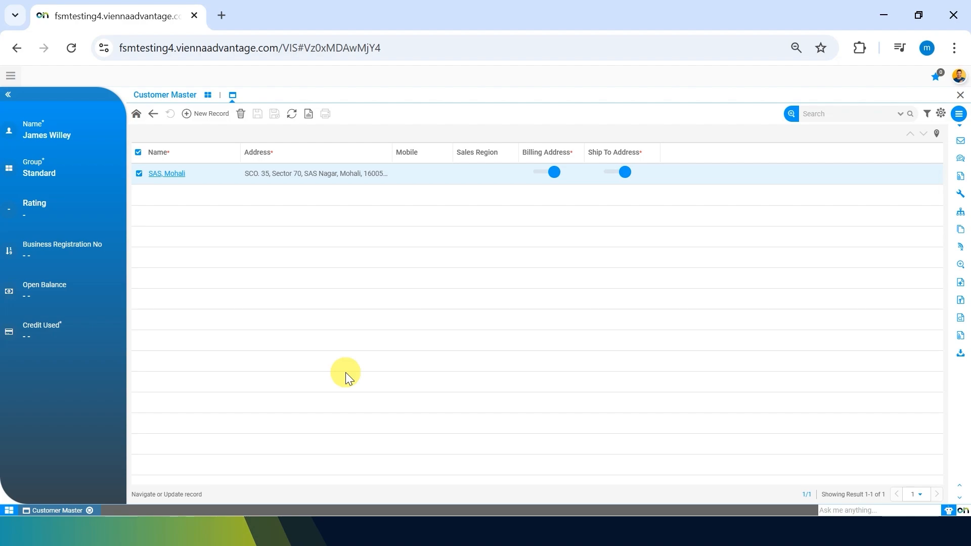
click(153, 114)
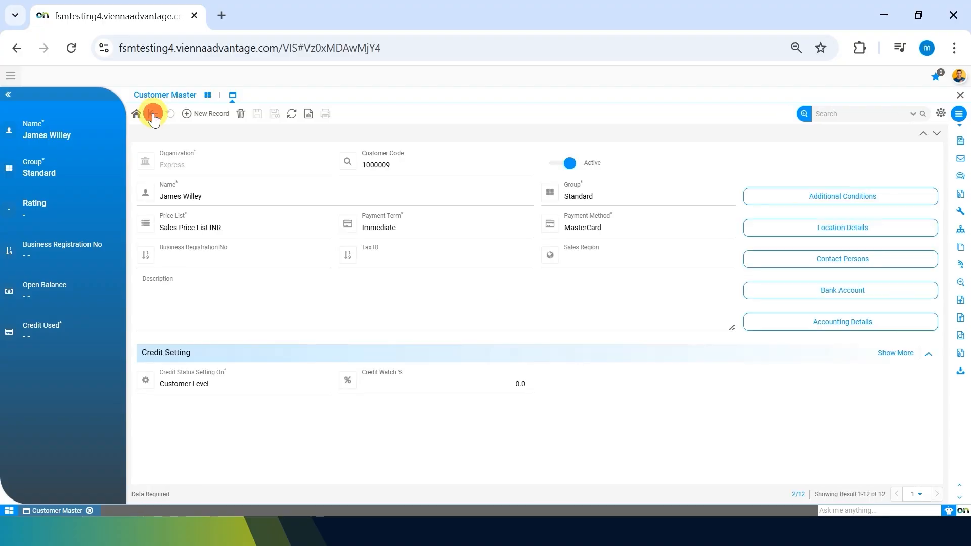
click(852, 258)
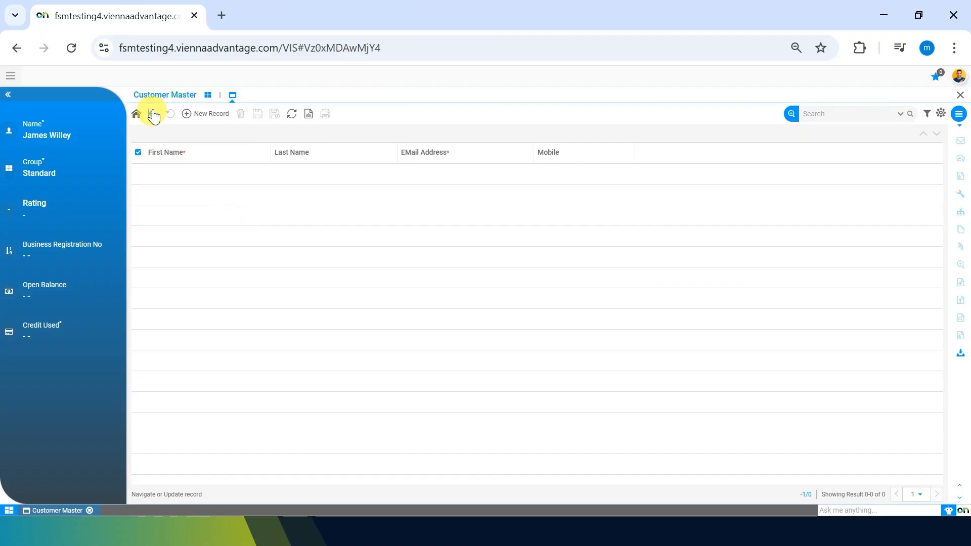
click(207, 123)
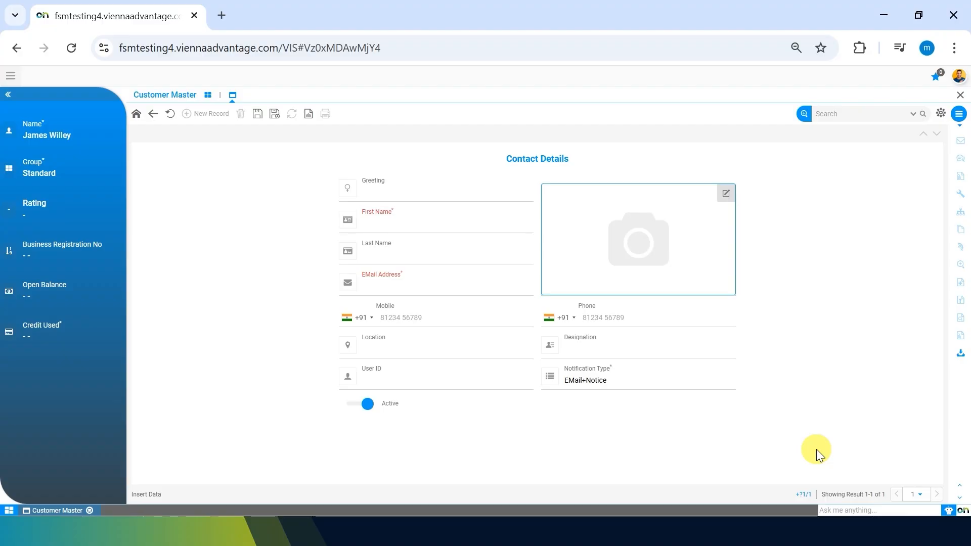
Step: Go over the contact's greeting, name and e-mail fields, discard the unsaved contact and return to the customer record
click(428, 194)
drag(290, 276, 522, 215)
click(494, 227)
click(390, 281)
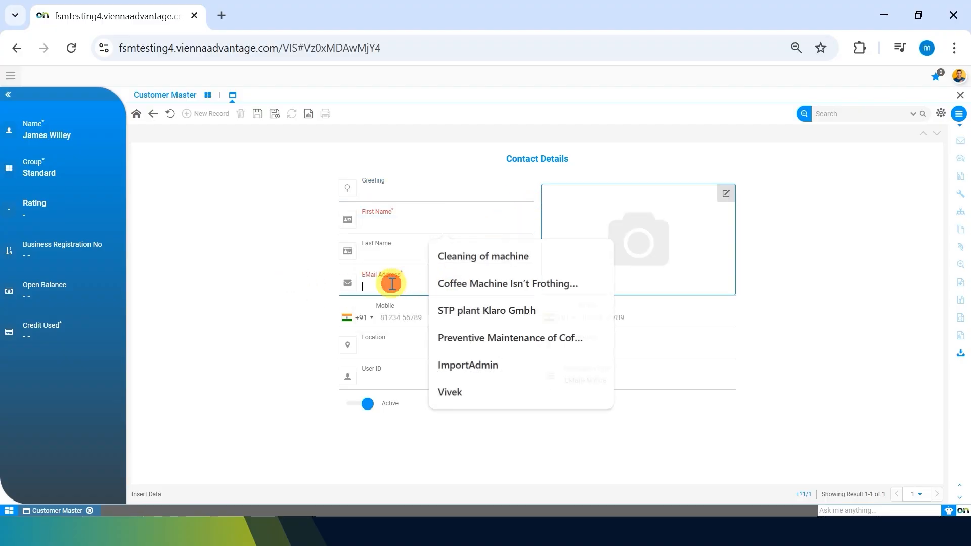
click(330, 466)
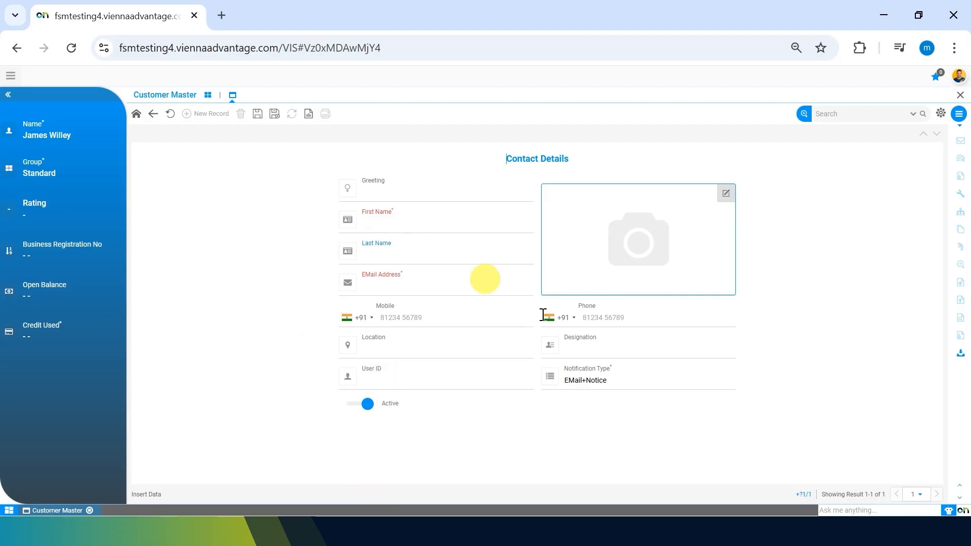
click(172, 119)
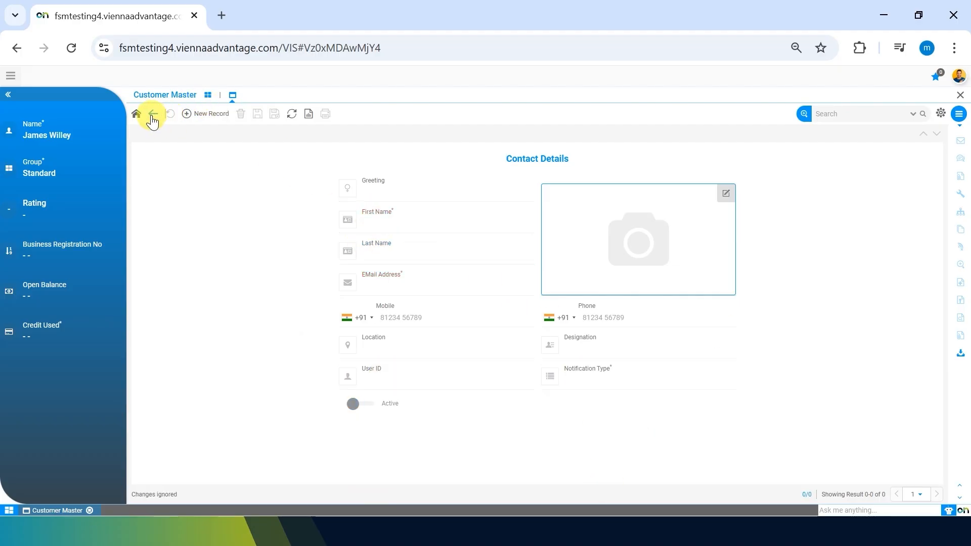
click(153, 116)
click(153, 117)
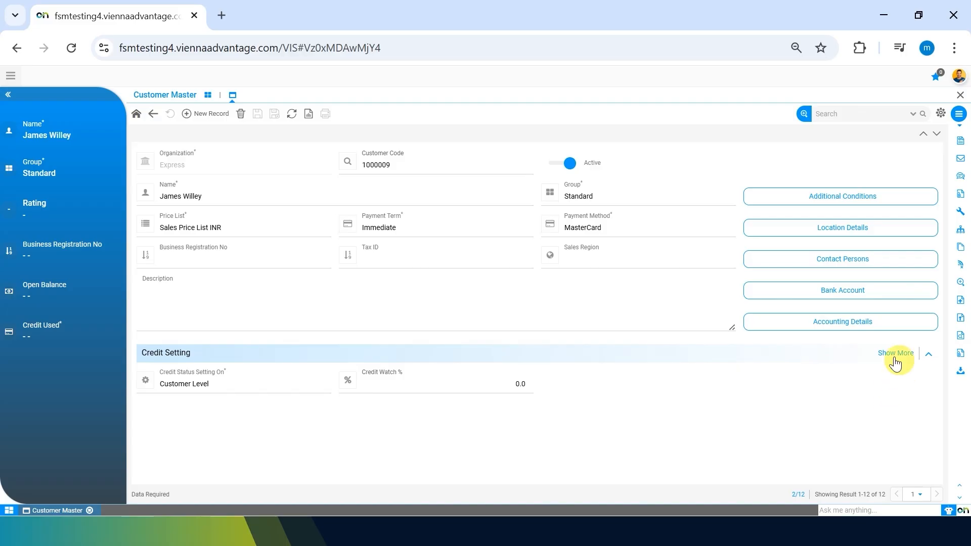
Step: Move to the next customer record, look over its credit settings and close Customer Master
click(937, 134)
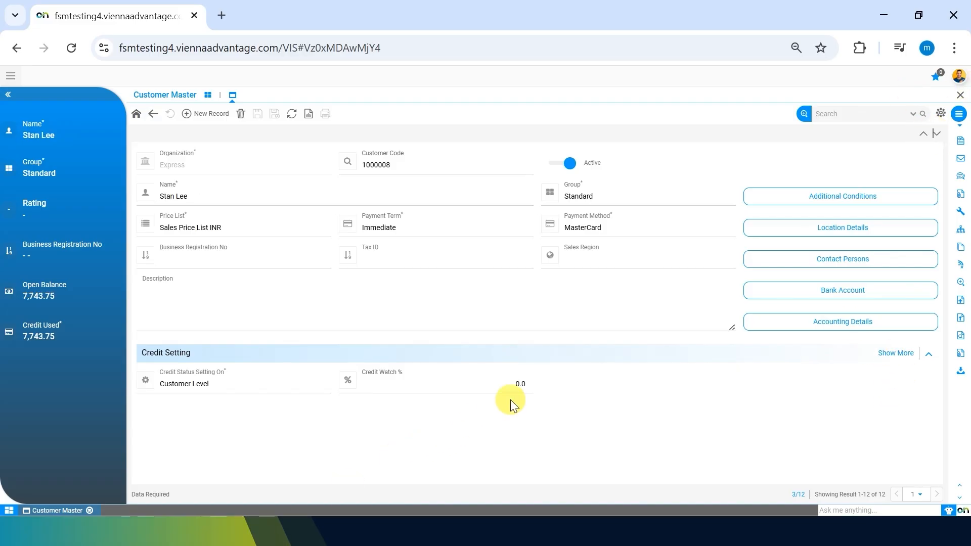
click(419, 385)
click(89, 510)
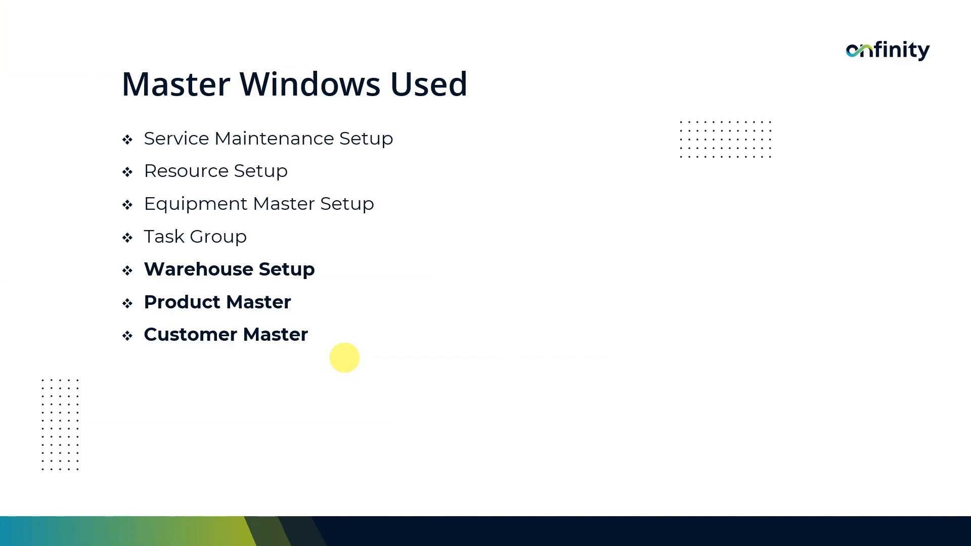